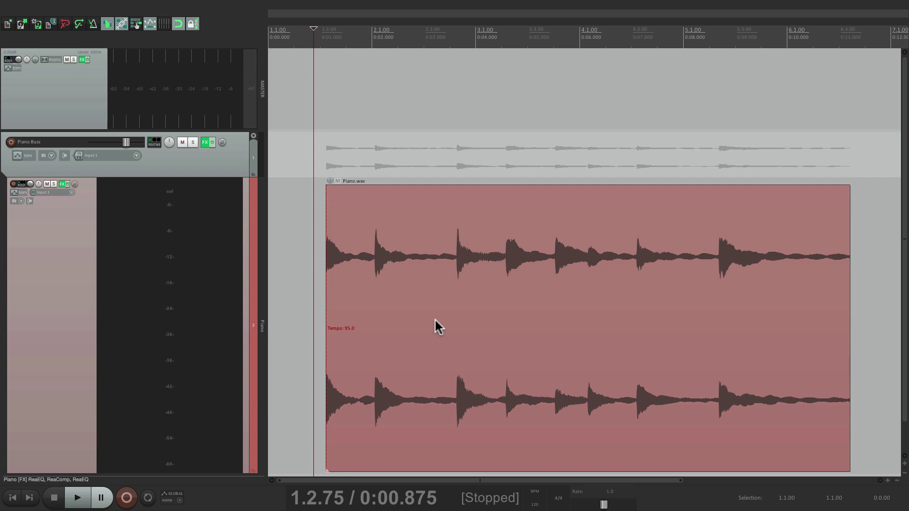
- Play the piano briefly, then stop playback at 0:00.875
{"action": "key", "text": "space"}
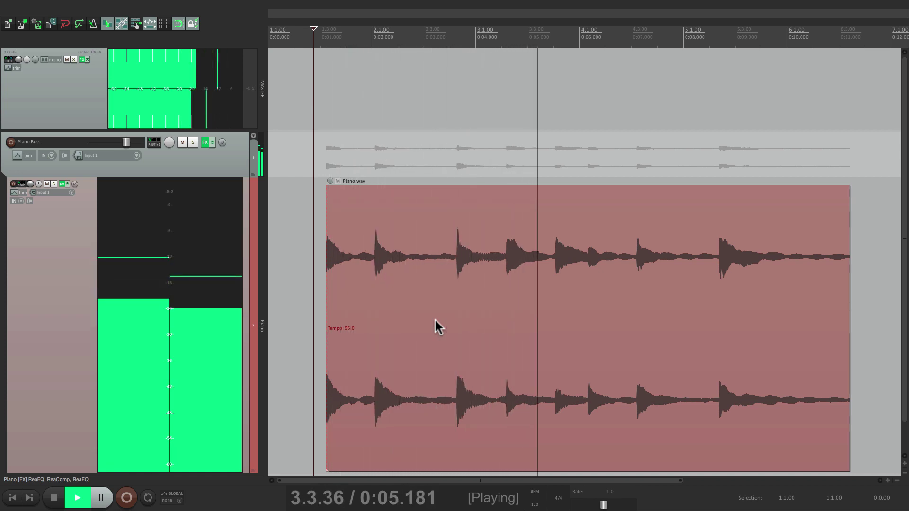
{"action": "key", "text": "space"}
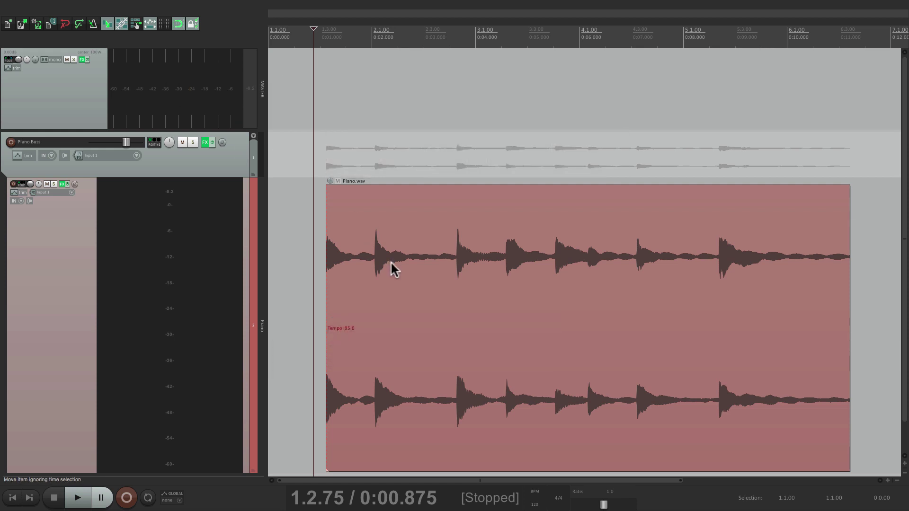
- Review the Piano track's ReaComp and two ReaEQ settings, then close its effect chain
{"action": "left_click", "coordinate": [62, 184]}
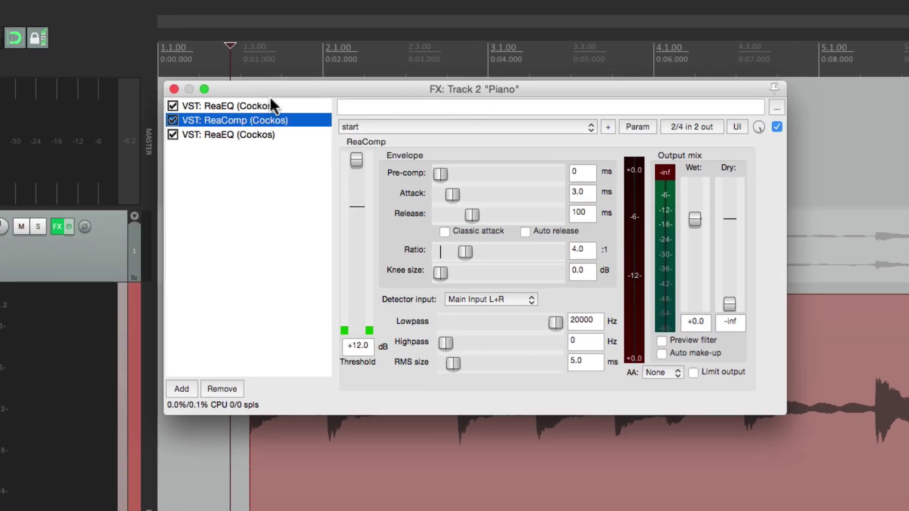
{"action": "left_click", "coordinate": [284, 103]}
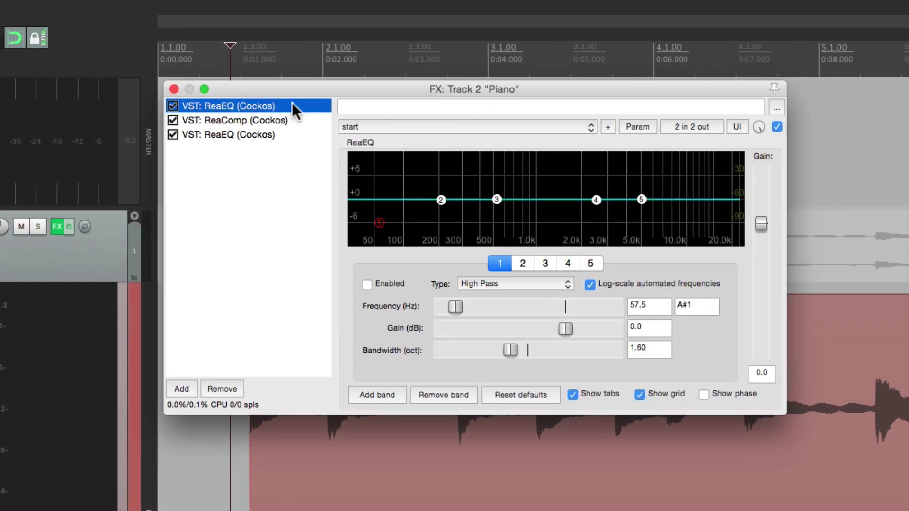
{"action": "left_click", "coordinate": [292, 118]}
{"action": "left_click", "coordinate": [291, 129]}
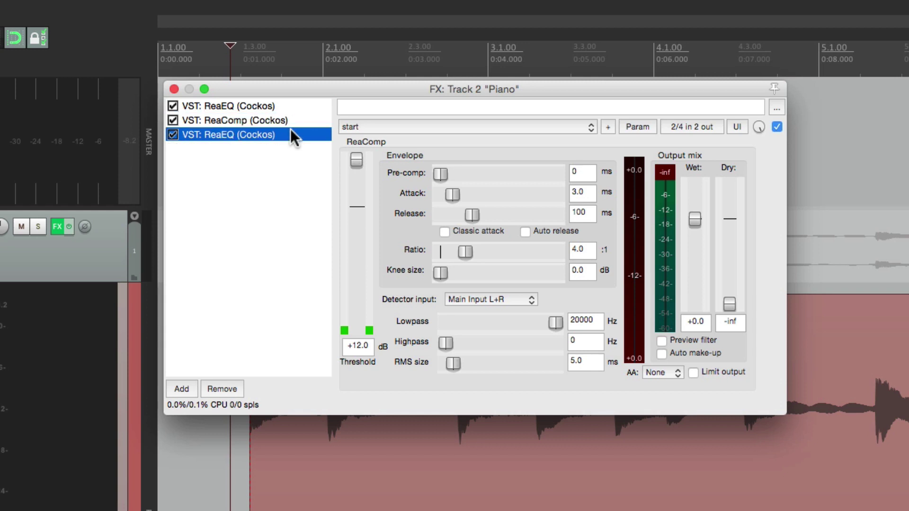
{"action": "key", "text": "Escape"}
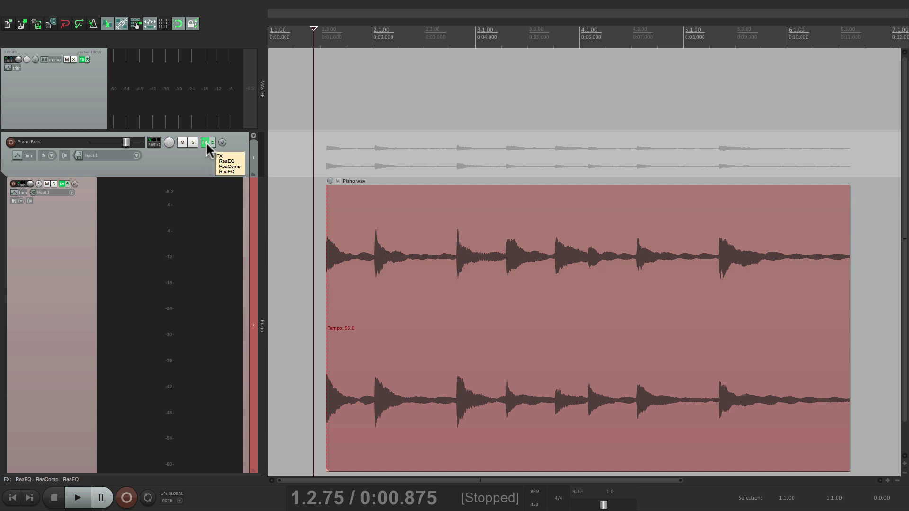
- Inspect the Piano Buss ReaEQ, close that chain, and bring up the master track's effects
{"action": "left_click", "coordinate": [206, 141]}
{"action": "left_click", "coordinate": [357, 80]}
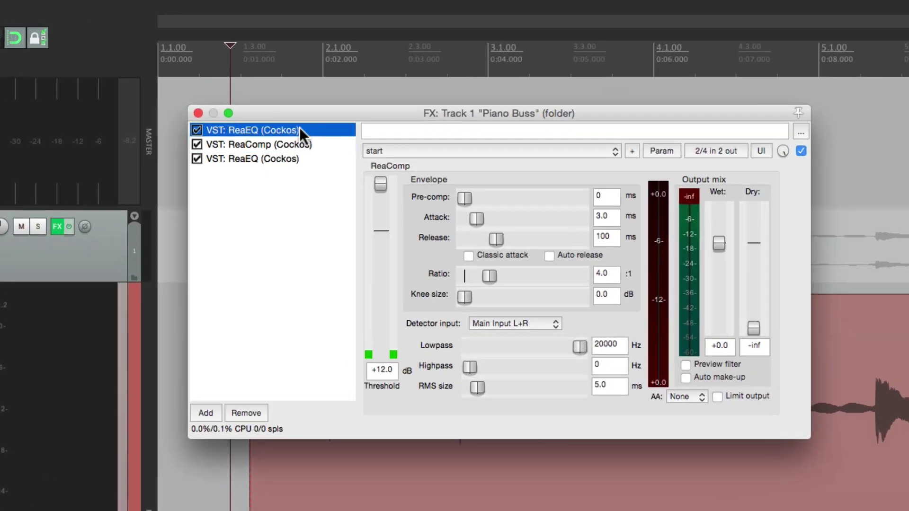
{"action": "key", "text": "Escape"}
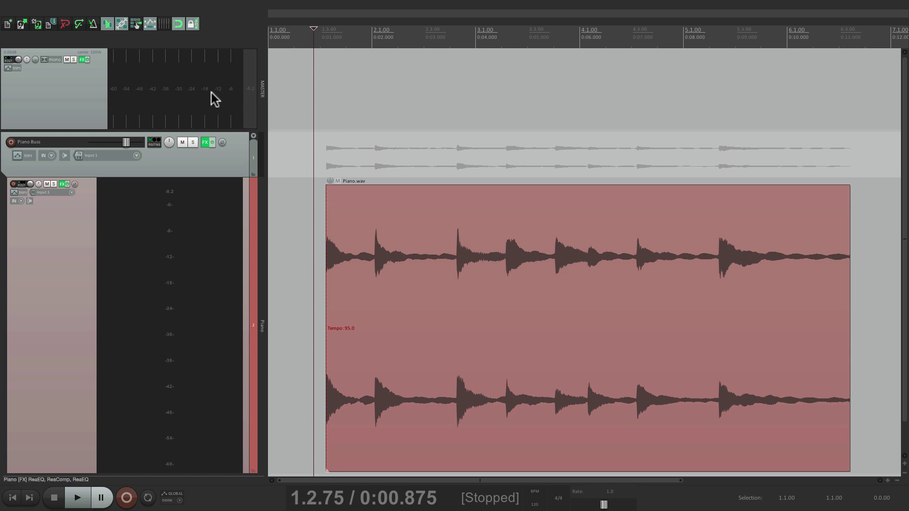
{"action": "left_click", "coordinate": [84, 59]}
- Bypass the Piano Buss and Piano effects, delete the Piano Buss folder, and listen
{"action": "left_click_drag", "start_coordinate": [205, 140], "coordinate": [66, 177]}
{"action": "left_click", "coordinate": [62, 184], "text": "alt"}
{"action": "left_click", "coordinate": [207, 173]}
{"action": "key", "text": "Delete"}
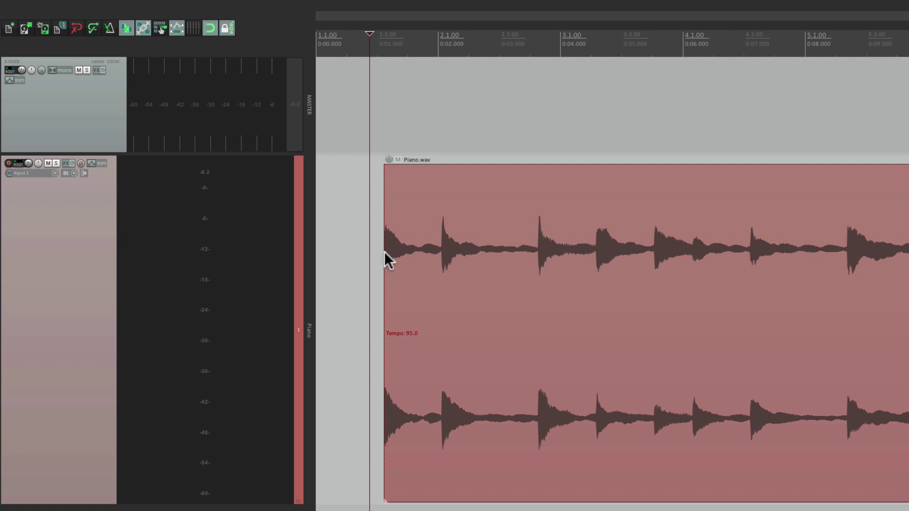
{"action": "key", "text": "space"}
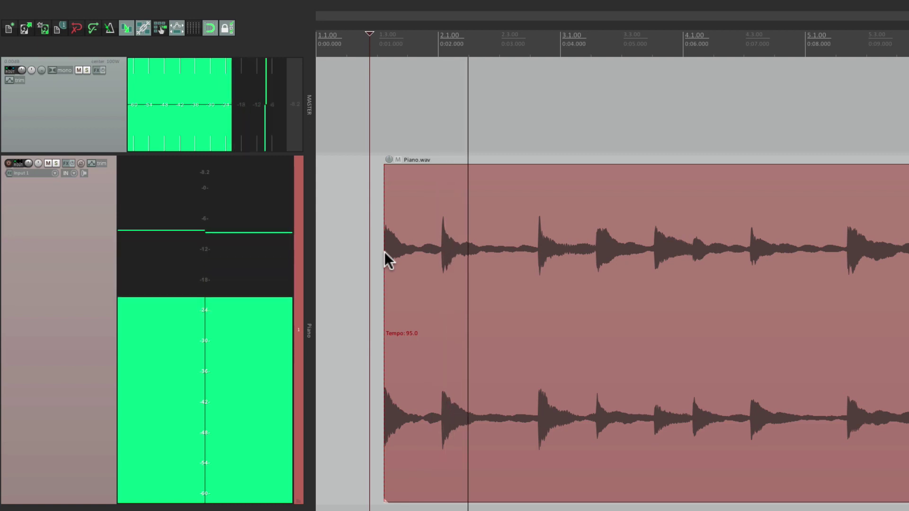
{"action": "key", "text": "space"}
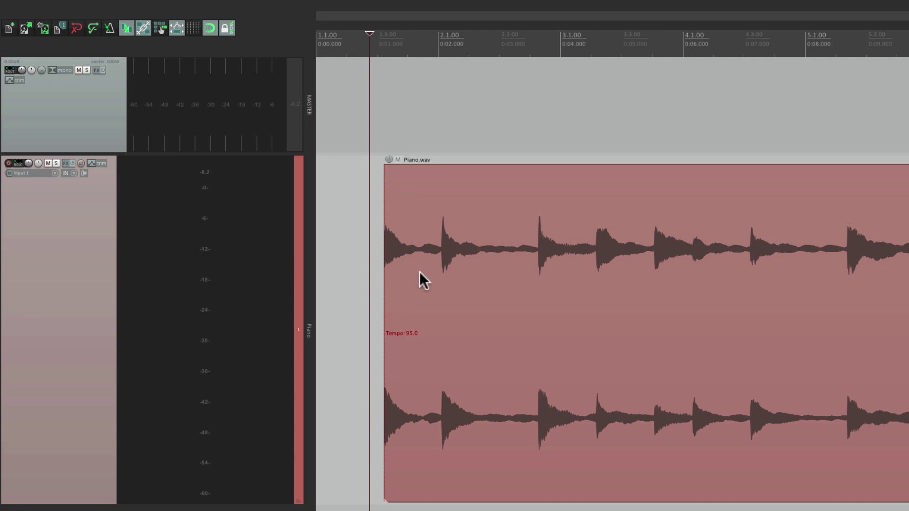
- Raise the Piano.wav item volume to +7.50 dB and play it back
{"action": "left_click_drag", "start_coordinate": [389, 161], "coordinate": [385, 185]}
{"action": "key", "text": "space"}
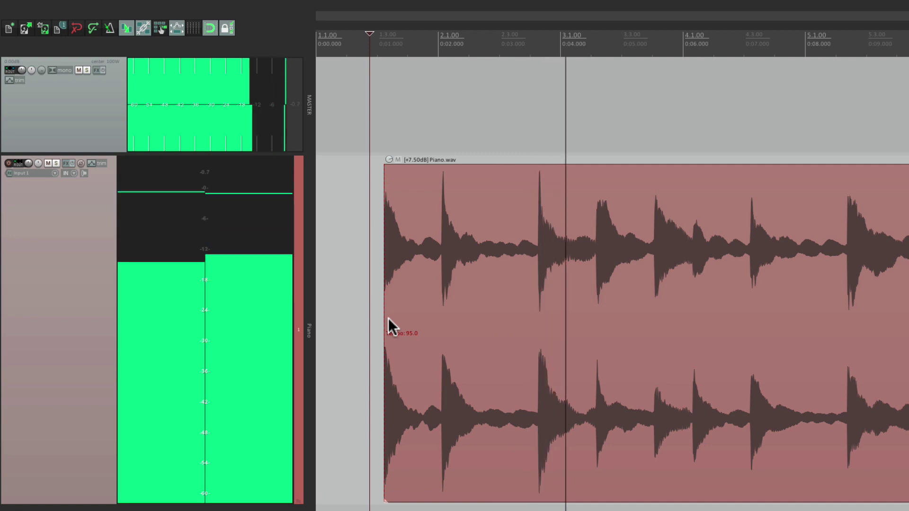
{"action": "key", "text": "space"}
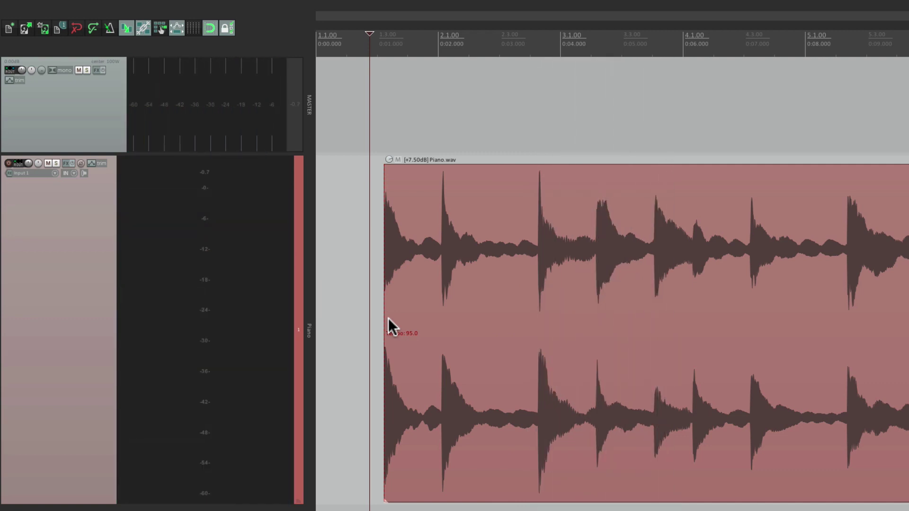
- Add ReaEQ to the Piano track and boost band 4 by 11.4 dB at 2625.8 Hz
{"action": "left_click", "coordinate": [66, 163]}
{"action": "double_click", "coordinate": [359, 168]}
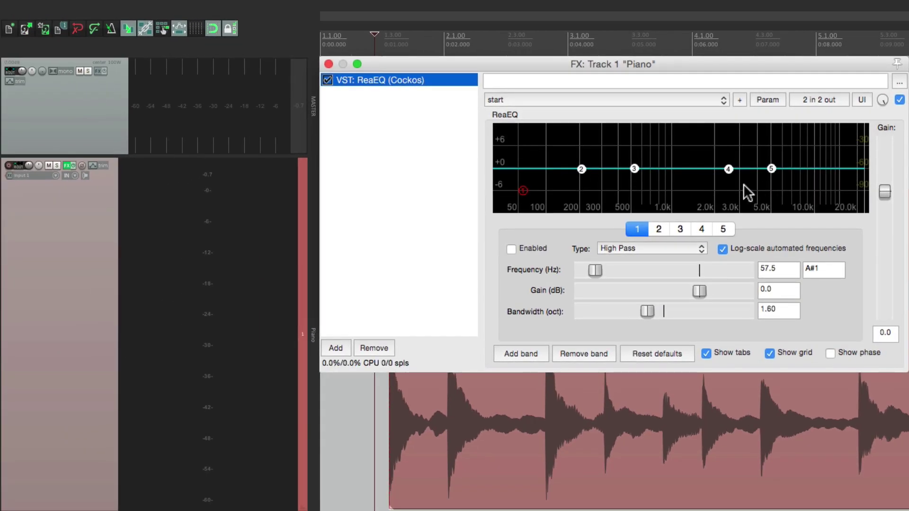
{"action": "key", "text": "space"}
{"action": "left_click_drag", "start_coordinate": [728, 169], "coordinate": [729, 128]}
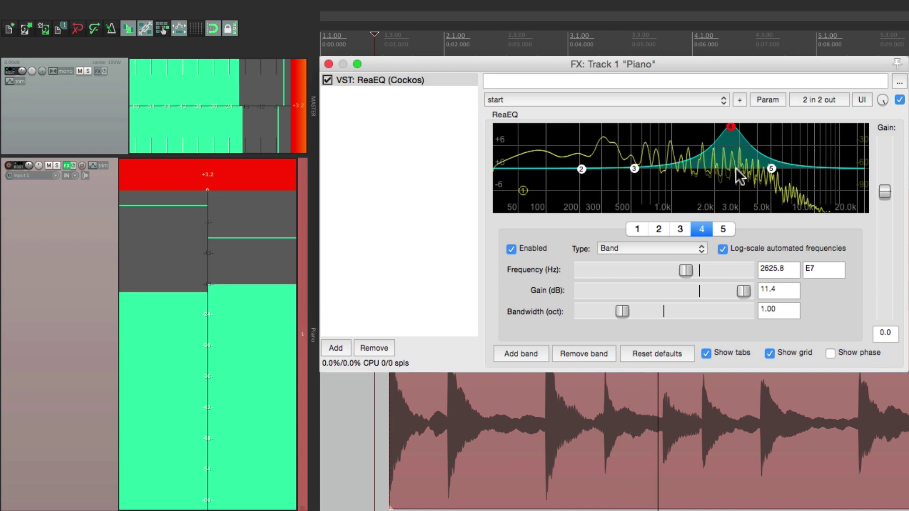
{"action": "key", "text": "space"}
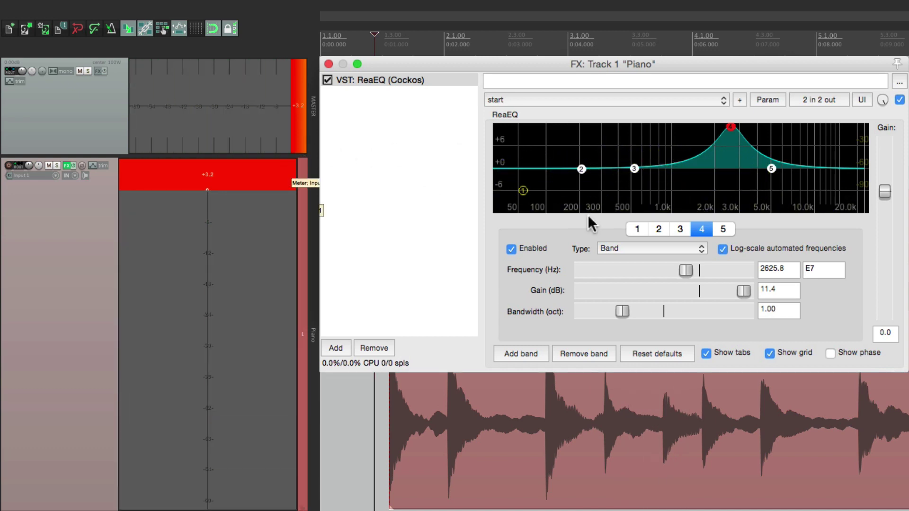
{"action": "key", "text": "space"}
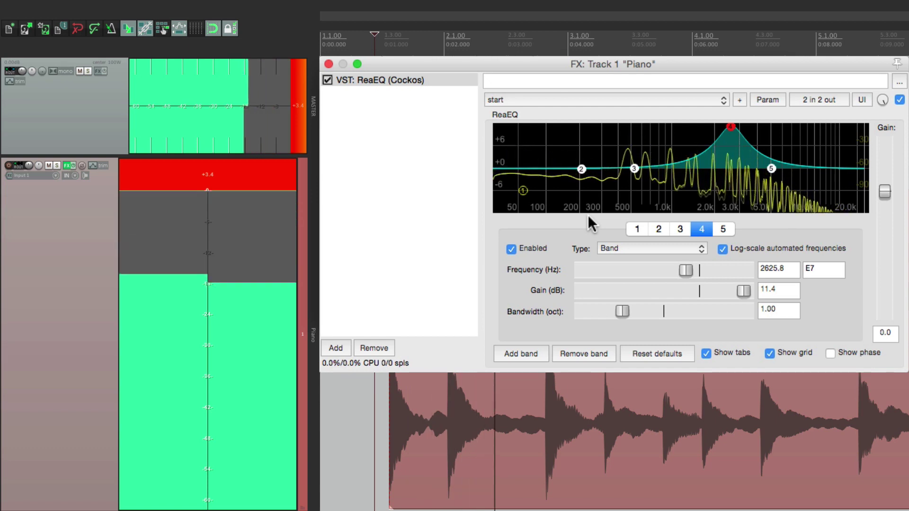
{"action": "key", "text": "space"}
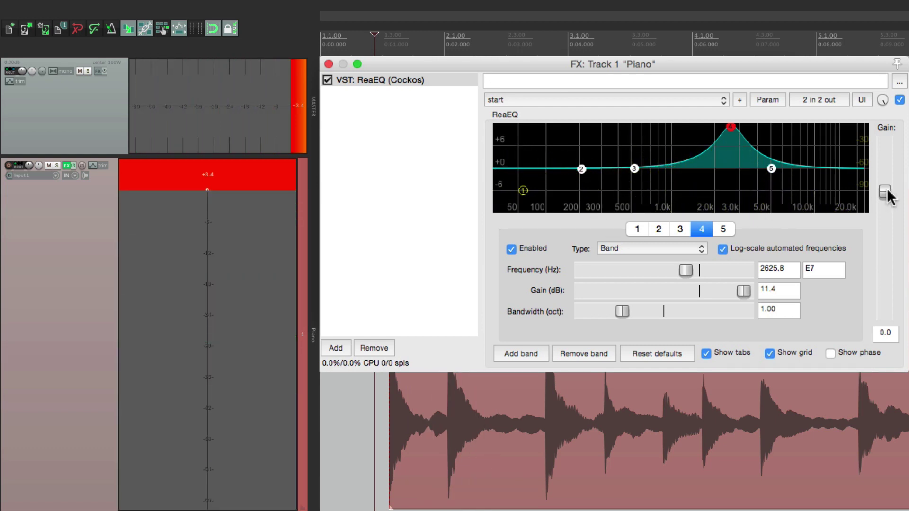
- Lower ReaEQ's output gain to -5.8 dB and listen to the result
{"action": "mouse_move", "coordinate": [886, 195]}
{"action": "left_mouse_down"}
{"action": "mouse_move", "coordinate": [887, 226]}
{"action": "mouse_move", "coordinate": [884, 211]}
{"action": "left_mouse_up"}
{"action": "key", "text": "space"}
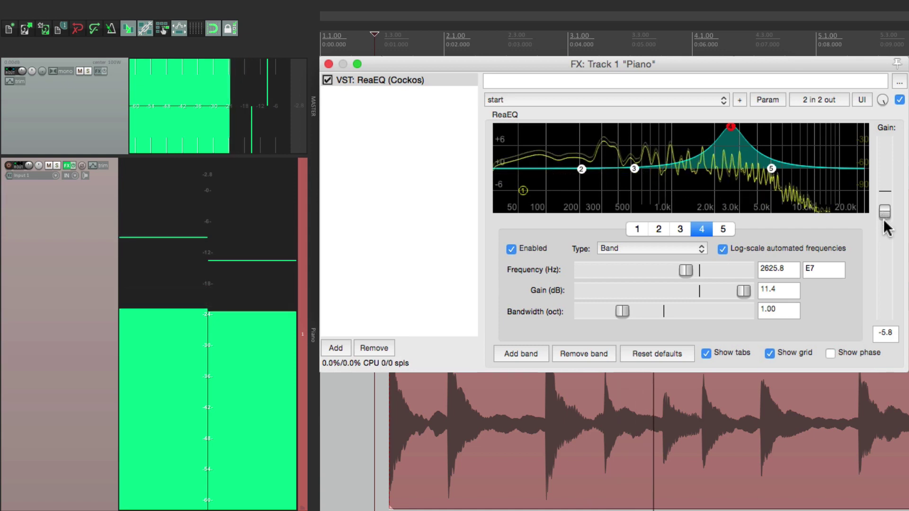
{"action": "key", "text": "space"}
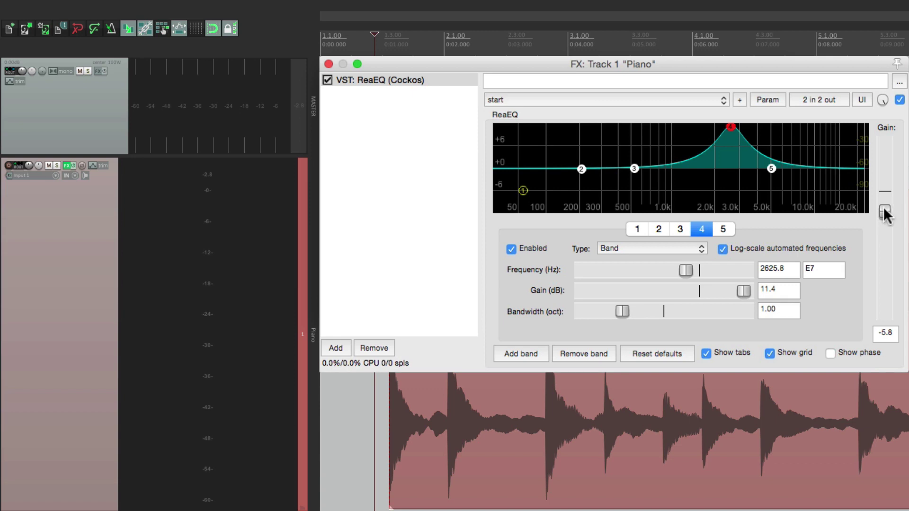
- Reset ReaEQ gain to 0.0 and add JS: Volume/Pan Smoother v5 after it
{"action": "double_click", "coordinate": [885, 211]}
{"action": "double_click", "coordinate": [418, 173]}
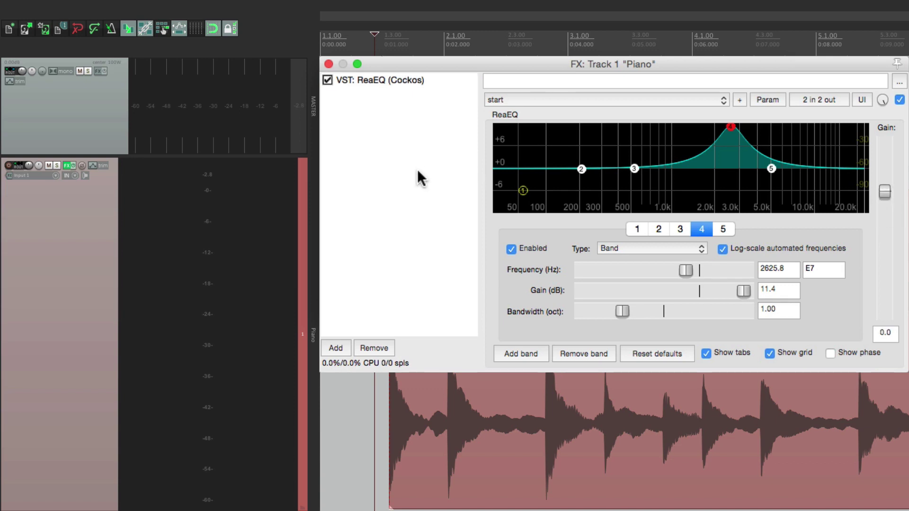
{"action": "type", "text": "volume"}
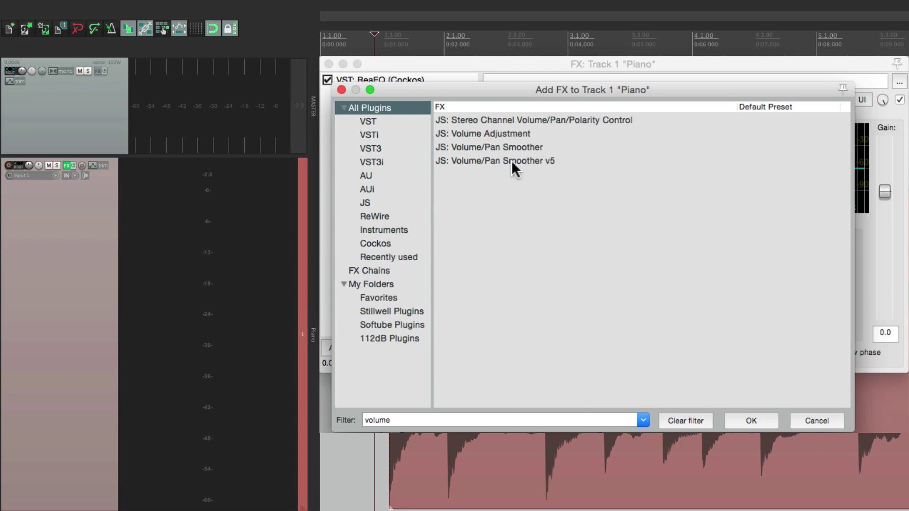
{"action": "double_click", "coordinate": [512, 161]}
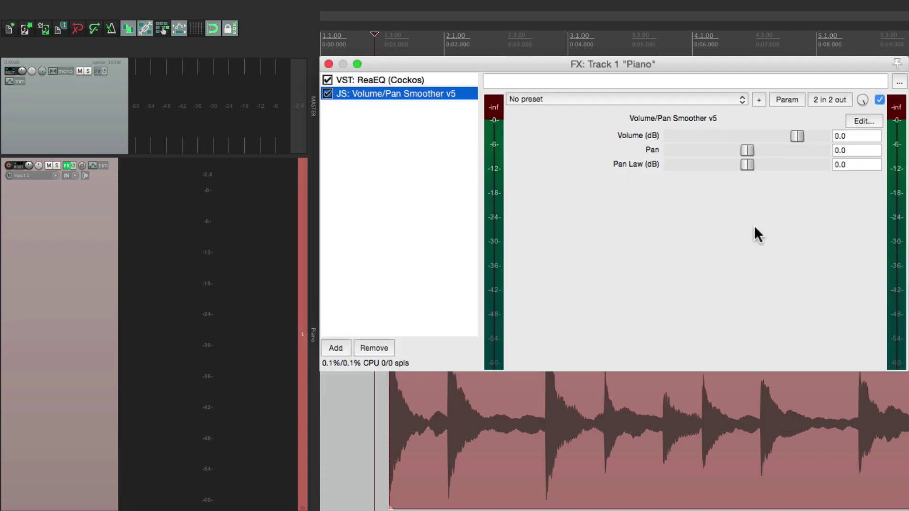
{"action": "left_click", "coordinate": [437, 79]}
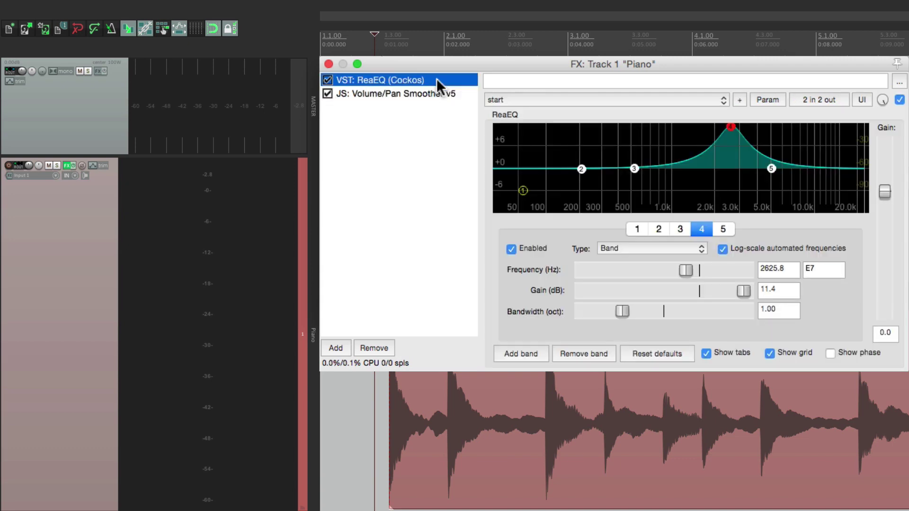
{"action": "key", "text": "space"}
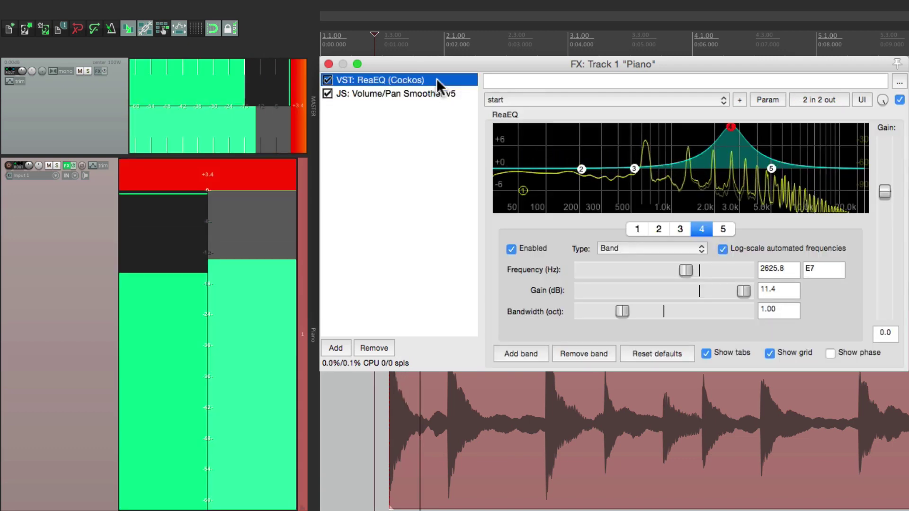
{"action": "key", "text": "space"}
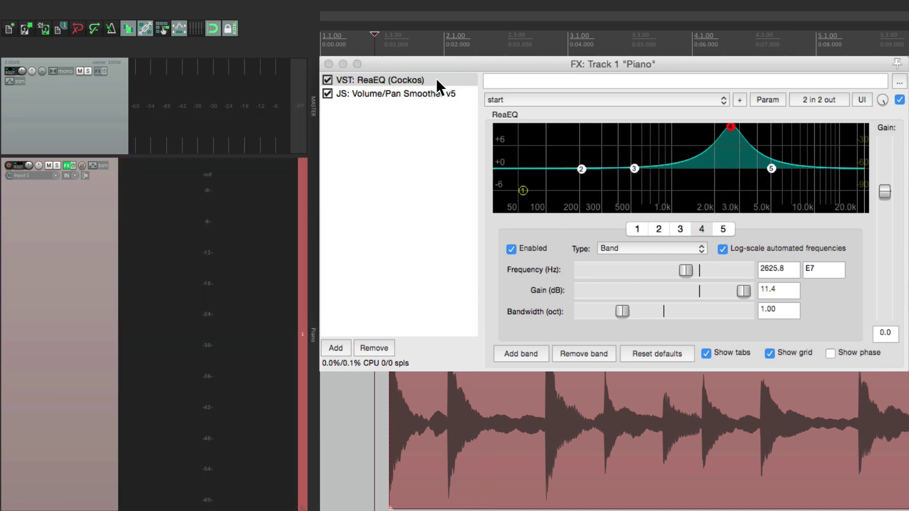
- Set the Volume/Pan Smoother volume to -4.9 dB and play to hear it
{"action": "left_click", "coordinate": [403, 93]}
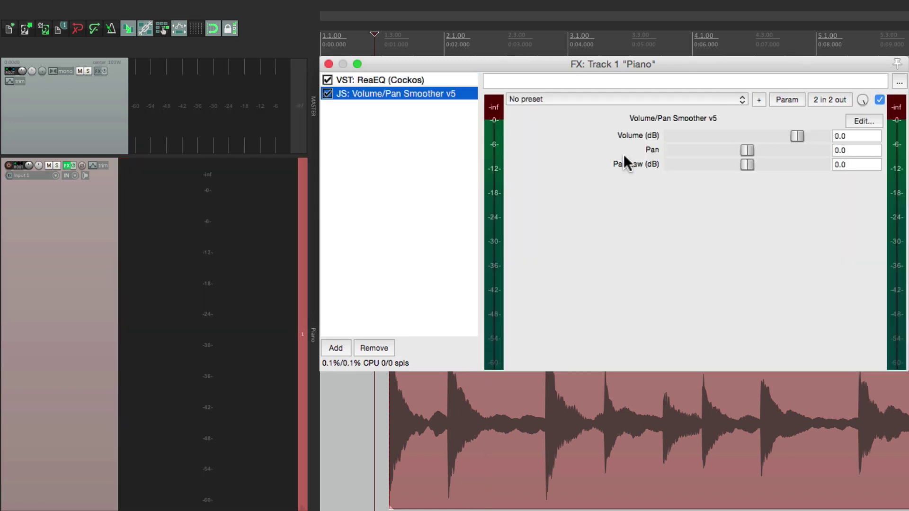
{"action": "mouse_move", "coordinate": [794, 138]}
{"action": "left_mouse_down"}
{"action": "mouse_move", "coordinate": [774, 137]}
{"action": "mouse_move", "coordinate": [785, 138]}
{"action": "left_mouse_up"}
{"action": "key", "text": "space"}
{"action": "key", "text": "space"}
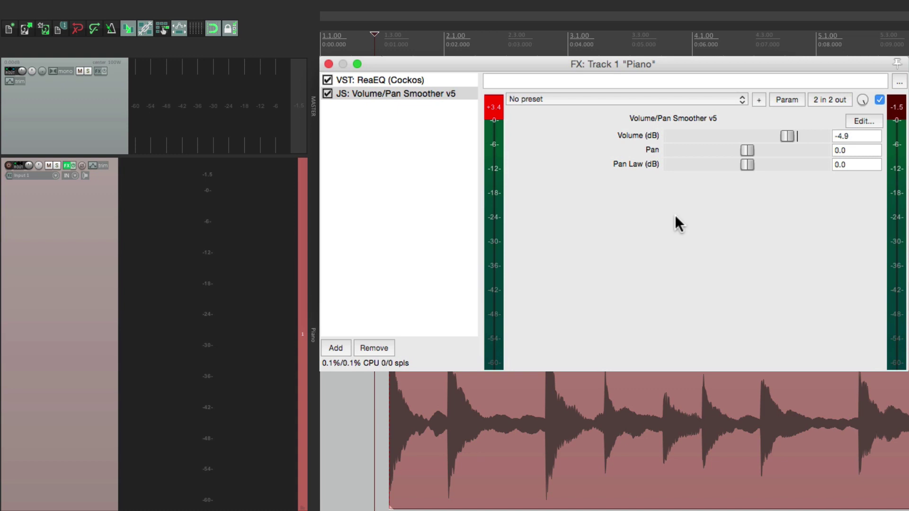
- Set ReaEQ's output gain to 10 dB and listen to the boosted piano
{"action": "left_click", "coordinate": [456, 79]}
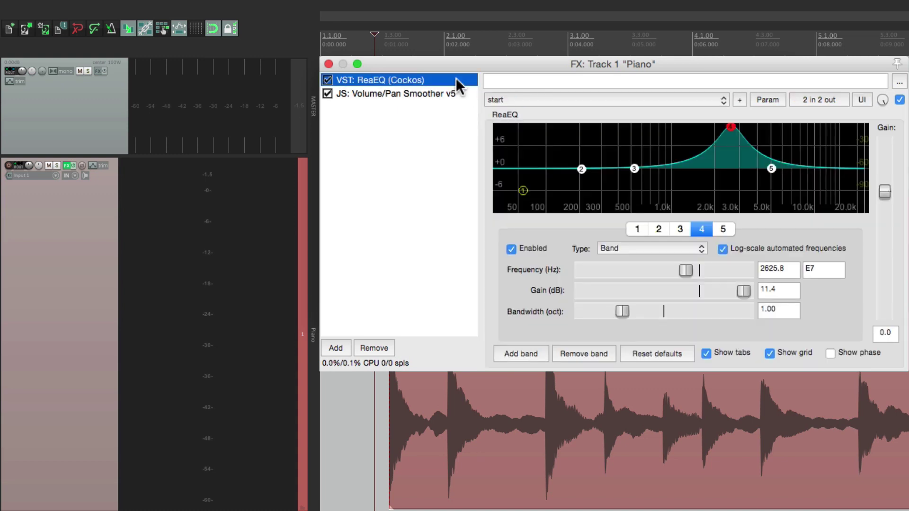
{"action": "double_click", "coordinate": [744, 290]}
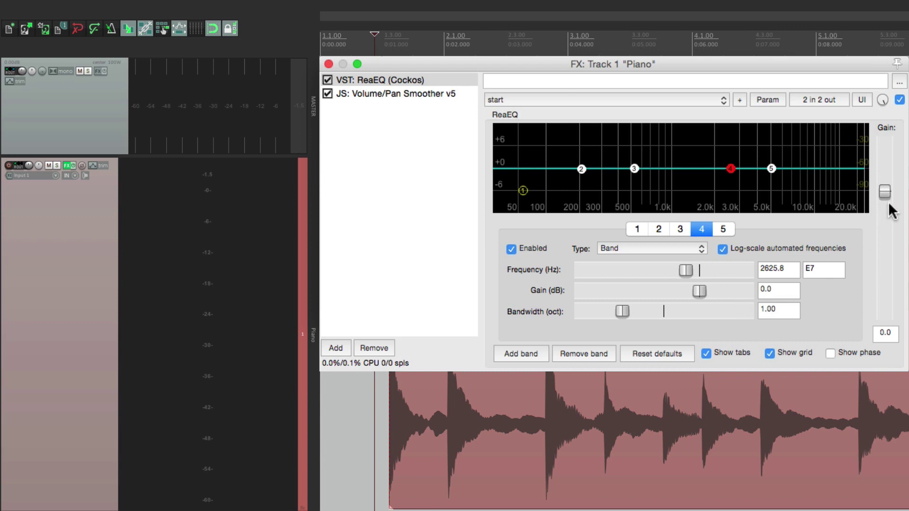
{"action": "double_click", "coordinate": [886, 333]}
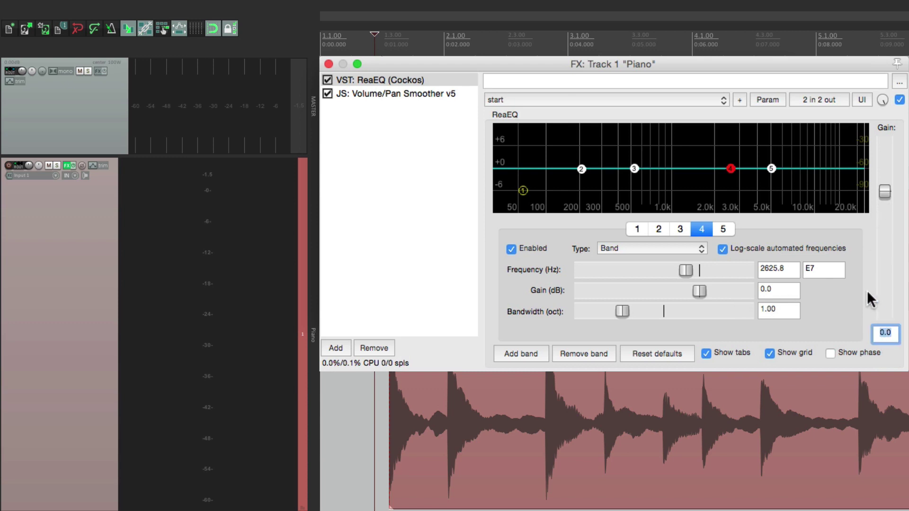
{"action": "type", "text": "10"}
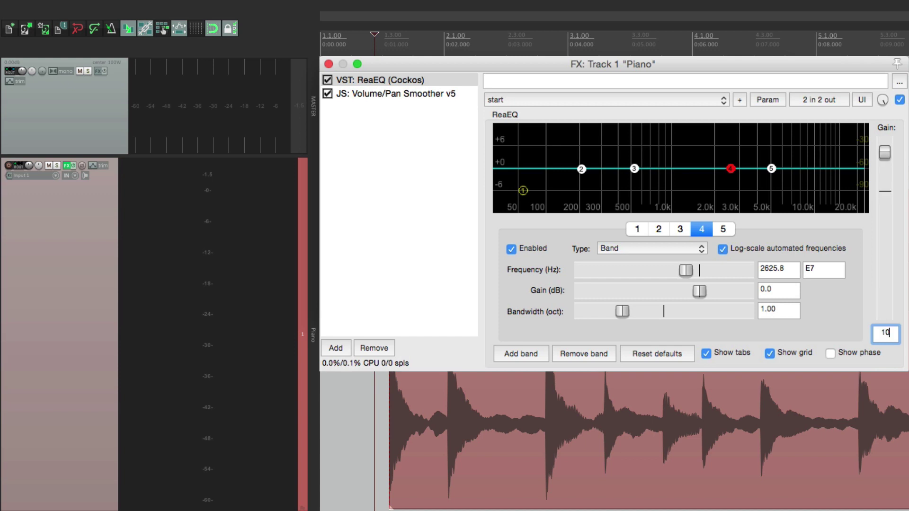
{"action": "key", "text": "Return"}
{"action": "key", "text": "space"}
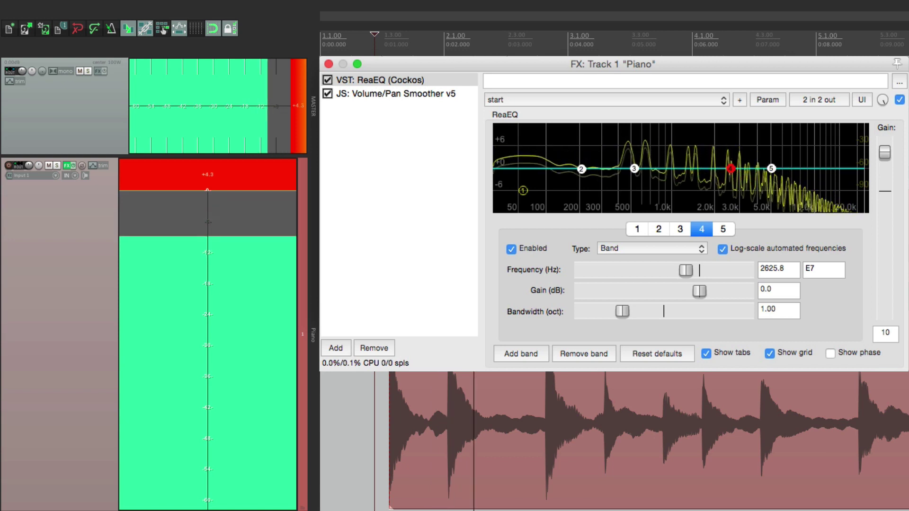
{"action": "key", "text": "space"}
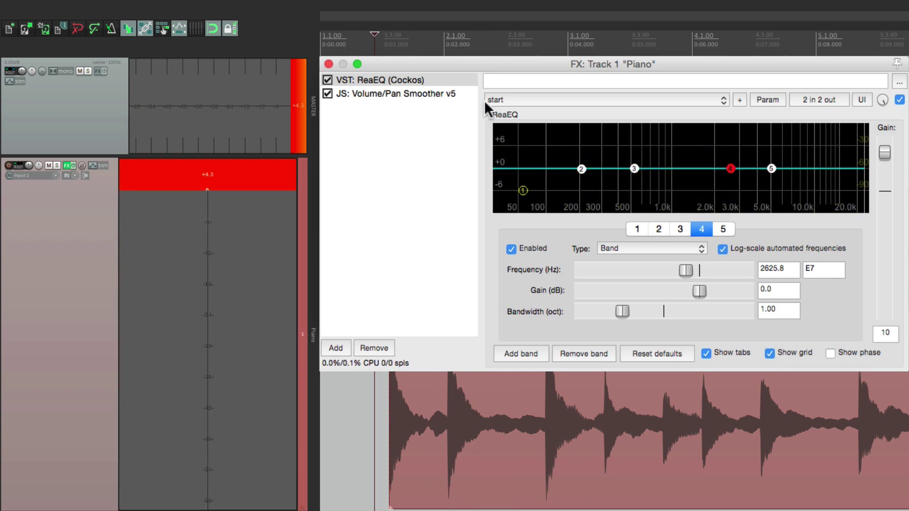
- Set the Volume/Pan Smoother volume to -10 dB and play to check levels
{"action": "left_click", "coordinate": [454, 95]}
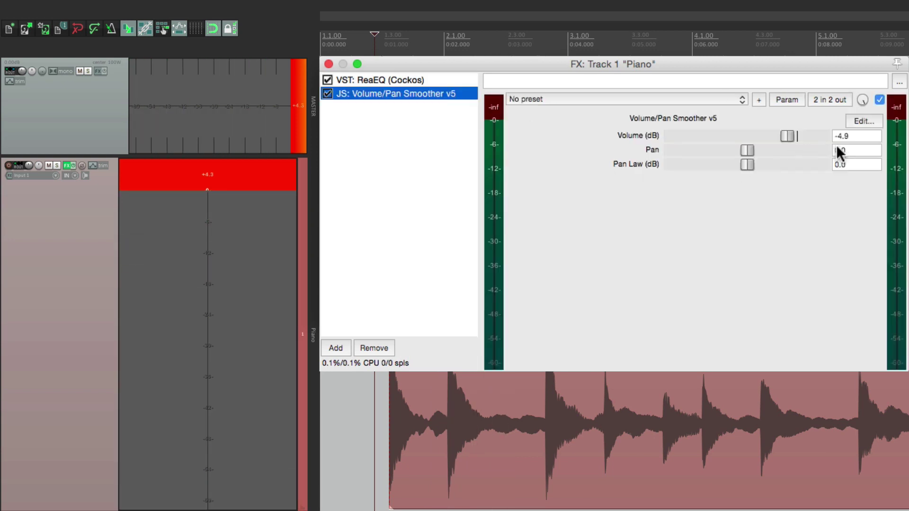
{"action": "double_click", "coordinate": [857, 137]}
{"action": "type", "text": "-10"}
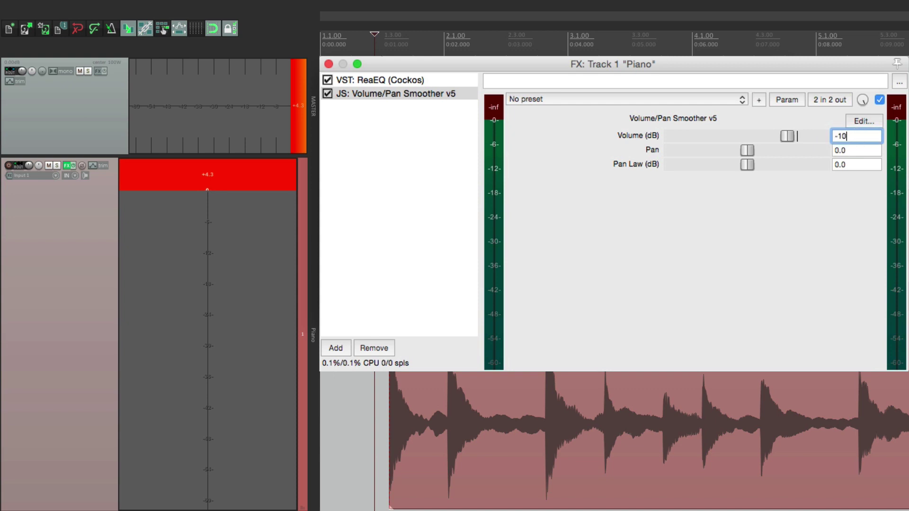
{"action": "key", "text": "Return"}
{"action": "key", "text": "space"}
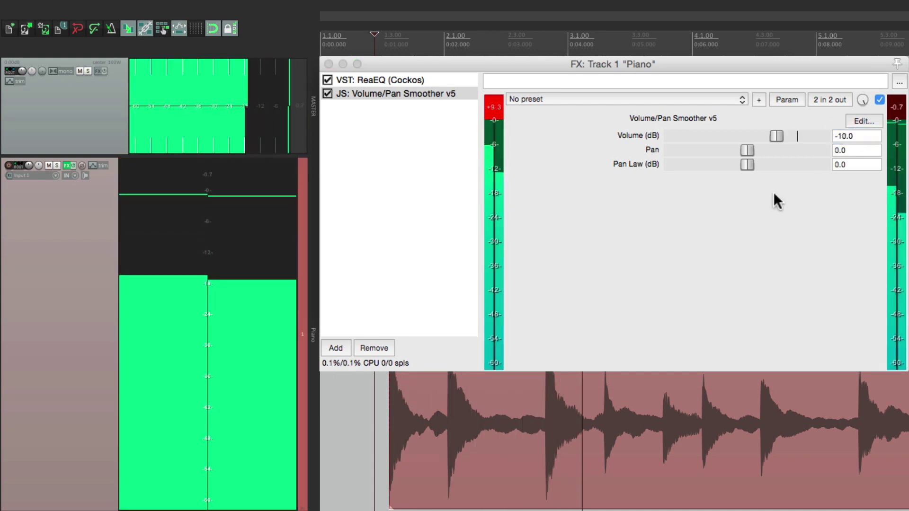
{"action": "key", "text": "space"}
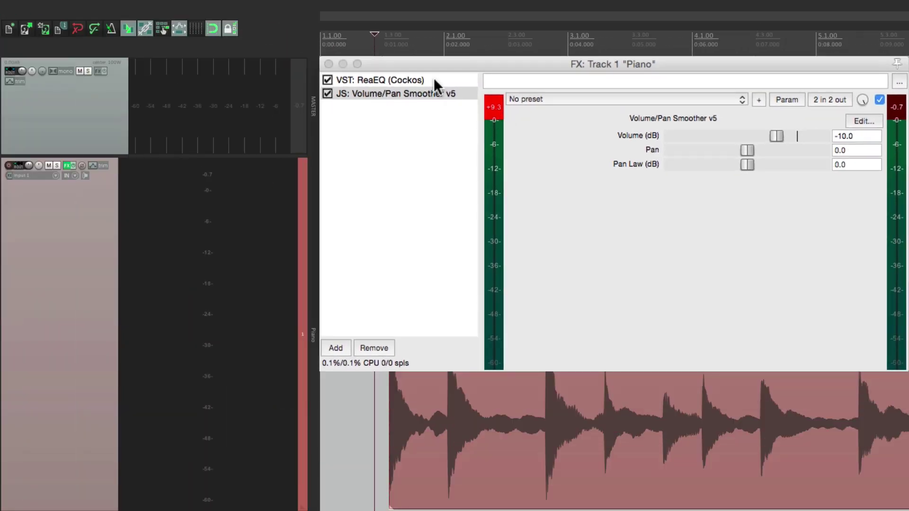
- Set ReaEQ's output gain to 100 dB
{"action": "left_click", "coordinate": [222, 79]}
{"action": "left_click", "coordinate": [888, 333]}
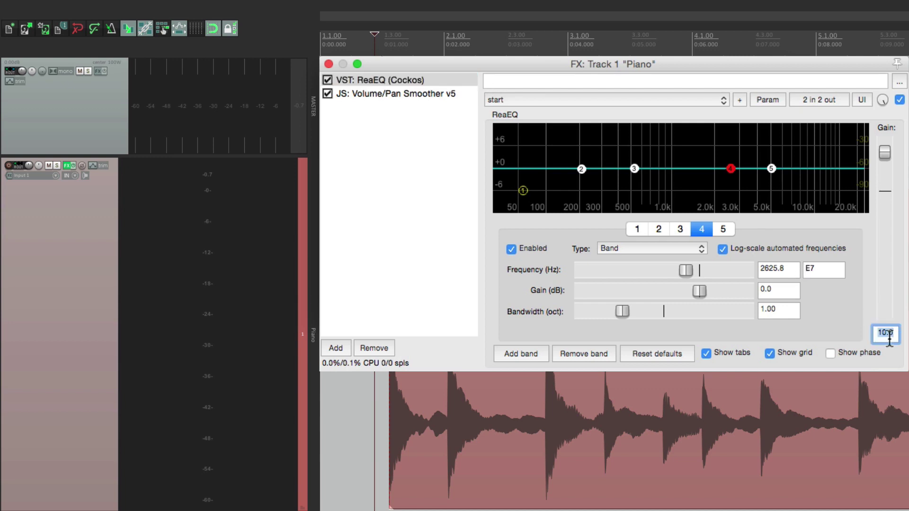
{"action": "type", "text": "100"}
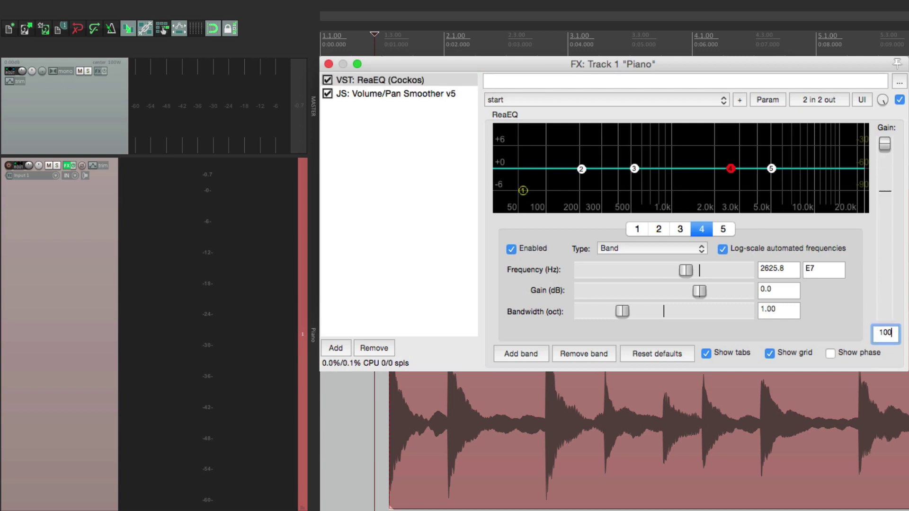
{"action": "key", "text": "Return"}
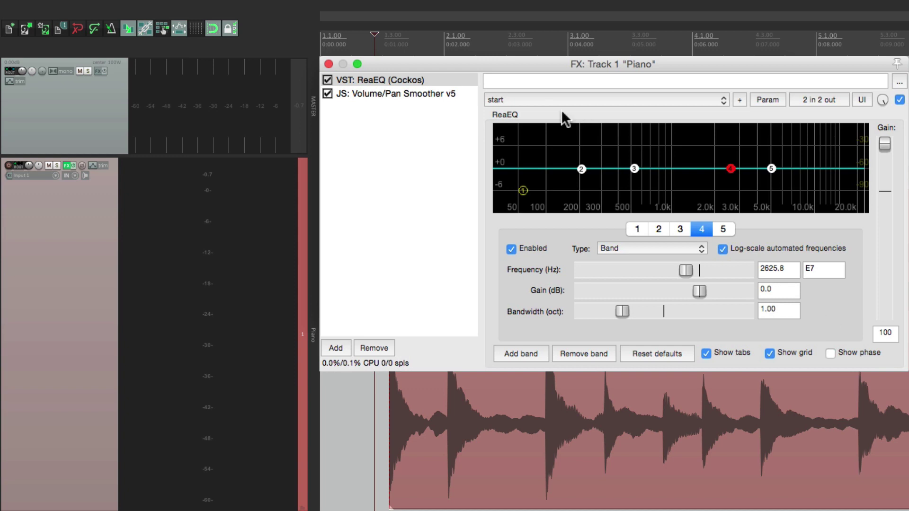
- Set the Volume/Pan Smoother volume to -100 dB and play to check levels
{"action": "left_click", "coordinate": [462, 92]}
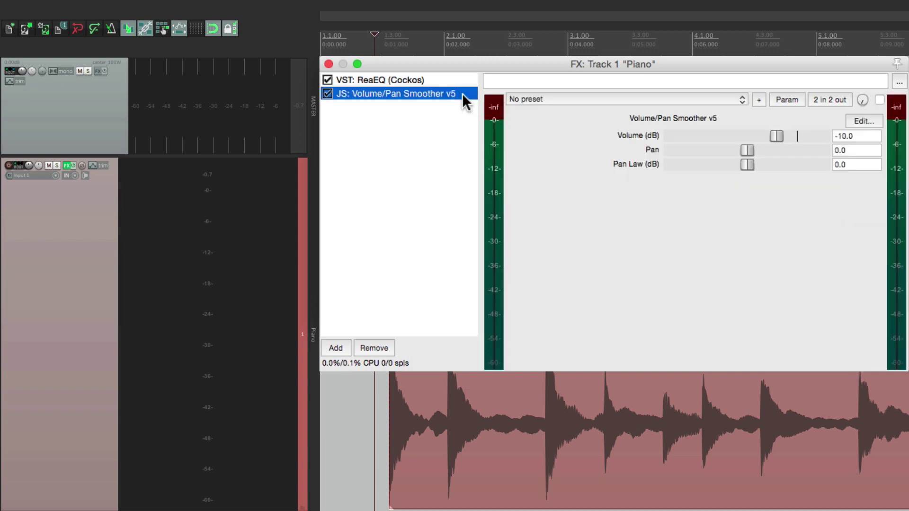
{"action": "left_click", "coordinate": [864, 133]}
{"action": "type", "text": "-100"}
{"action": "key", "text": "Return"}
{"action": "key", "text": "Return"}
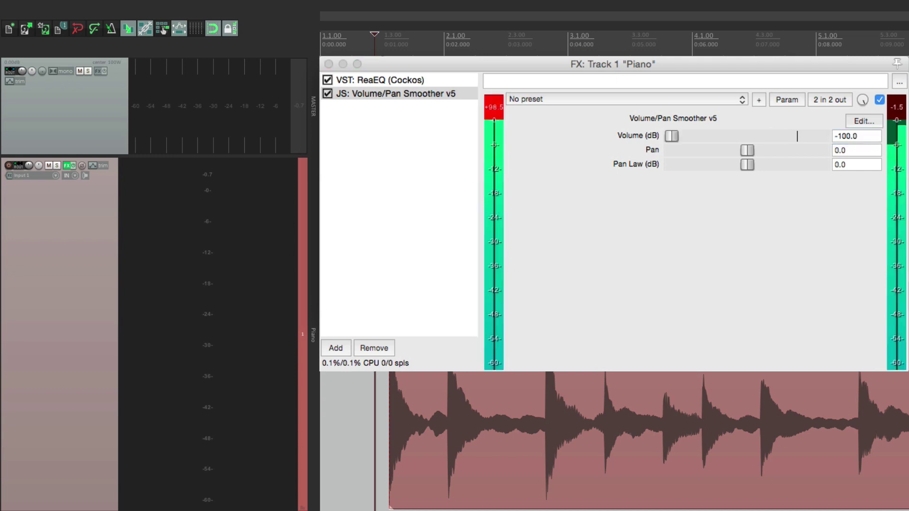
{"action": "key", "text": "space"}
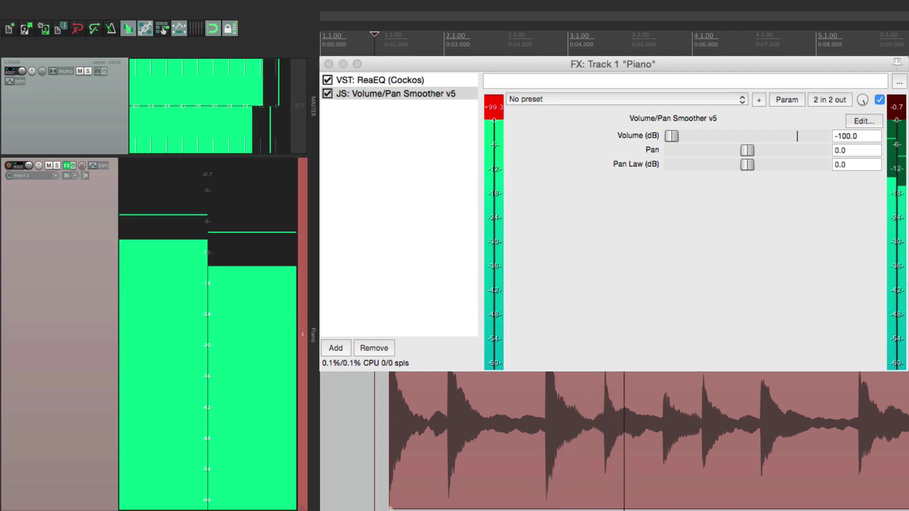
{"action": "key", "text": "space"}
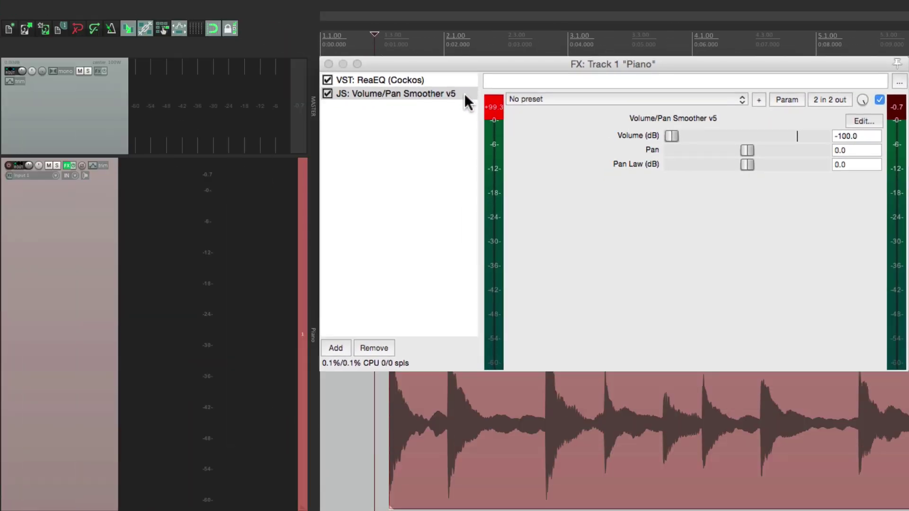
{"action": "left_click", "coordinate": [463, 93]}
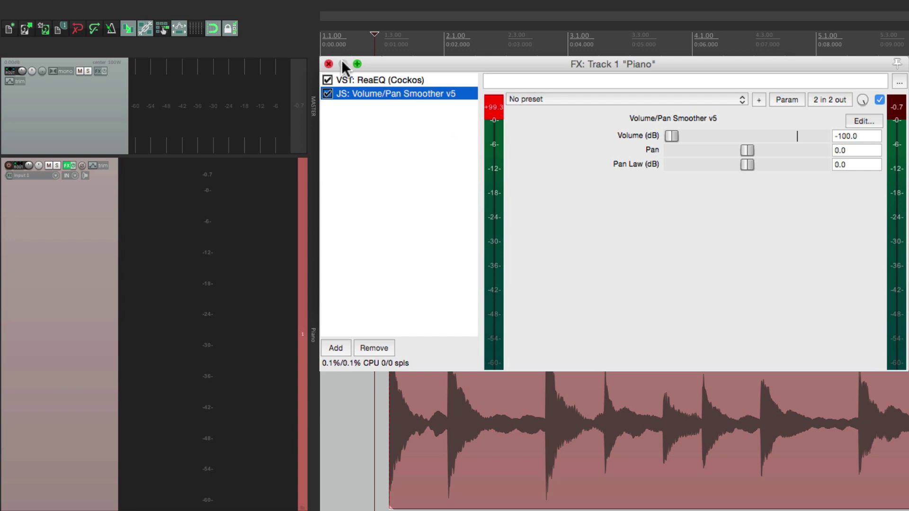
- Close the effects window, shrink the Piano track, and duplicate it with Ctrl+Alt+D
{"action": "left_click", "coordinate": [329, 63]}
{"action": "left_click_drag", "start_coordinate": [87, 426], "coordinate": [89, 262]}
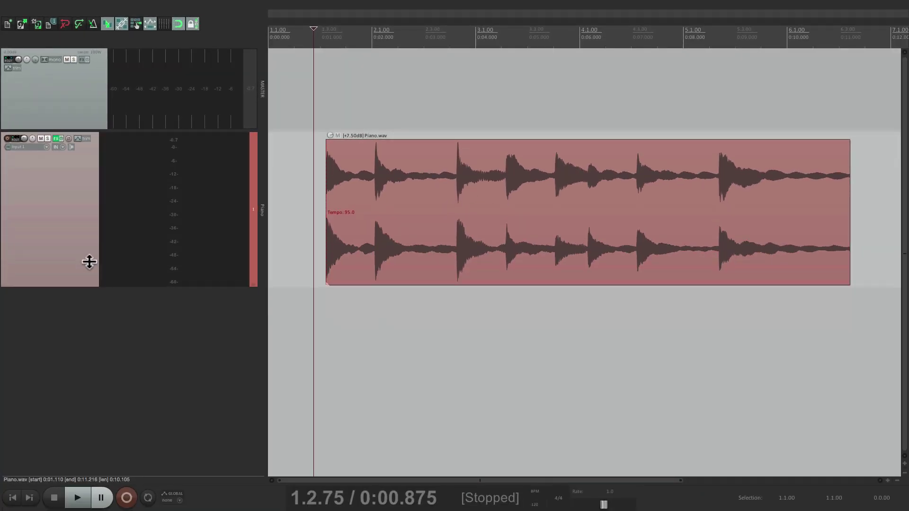
{"action": "left_click", "coordinate": [73, 183]}
{"action": "key", "text": "ctrl+alt+d"}
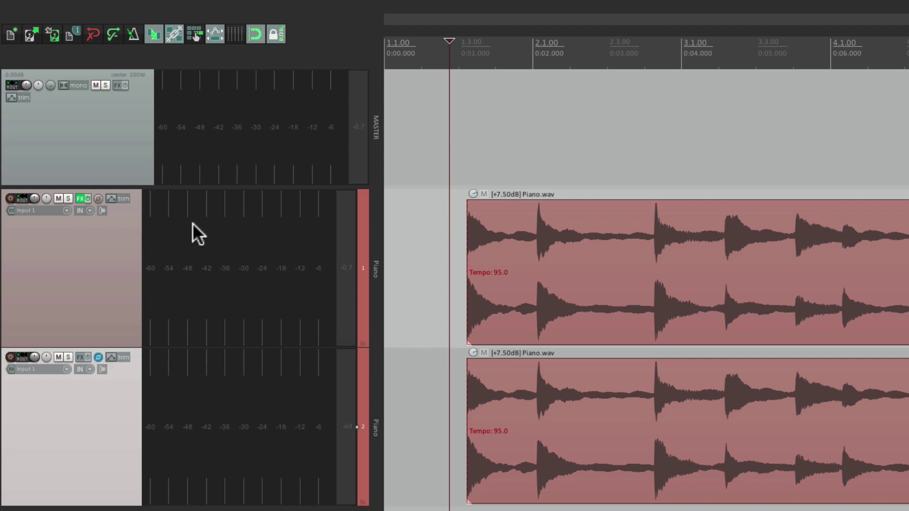
- Check the first Piano track's ReaEQ and Volume/Pan Smoother settings, then close the window
{"action": "left_click", "coordinate": [82, 199]}
{"action": "left_click", "coordinate": [516, 98]}
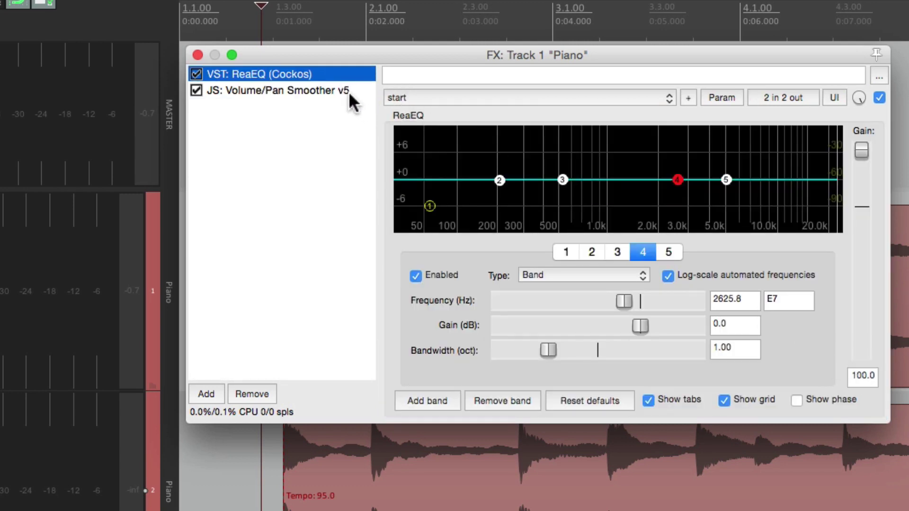
{"action": "left_click", "coordinate": [347, 91]}
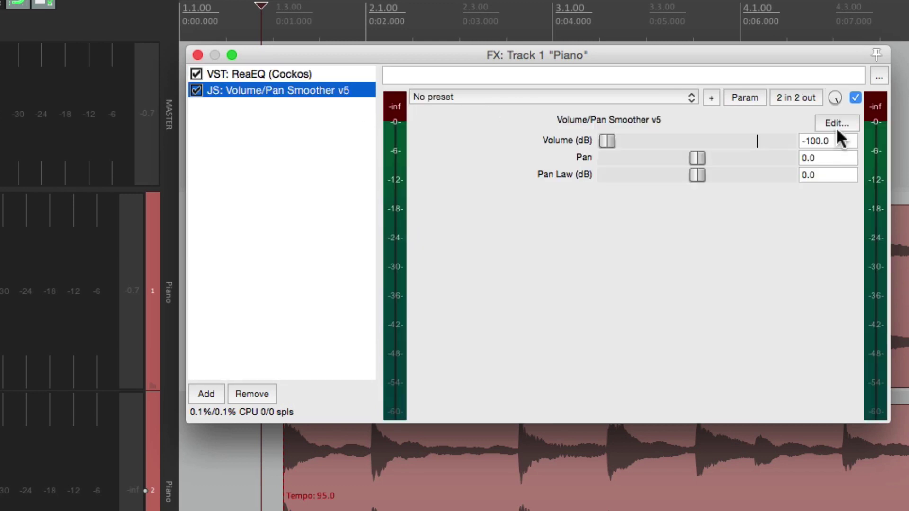
{"action": "left_click", "coordinate": [197, 54]}
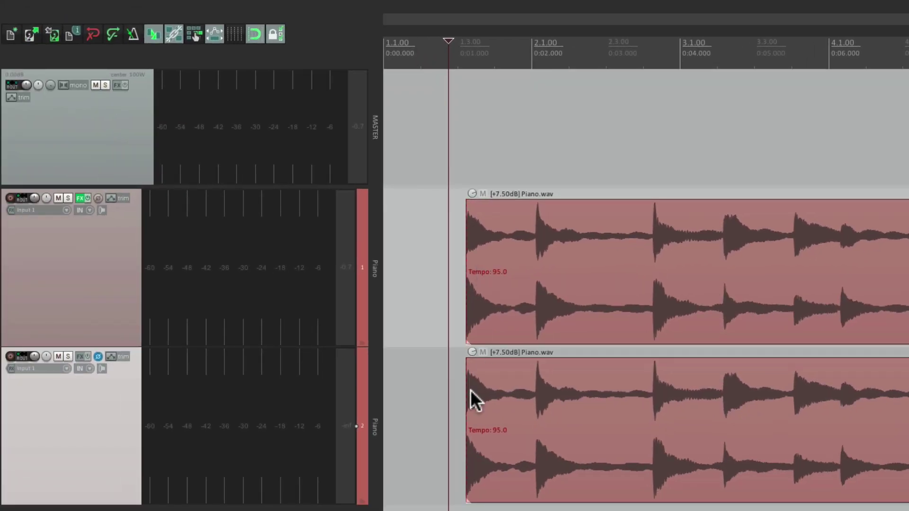
- Compare by ear: play with the second Piano track muted, then both together
{"action": "left_click", "coordinate": [58, 357]}
{"action": "key", "text": "space"}
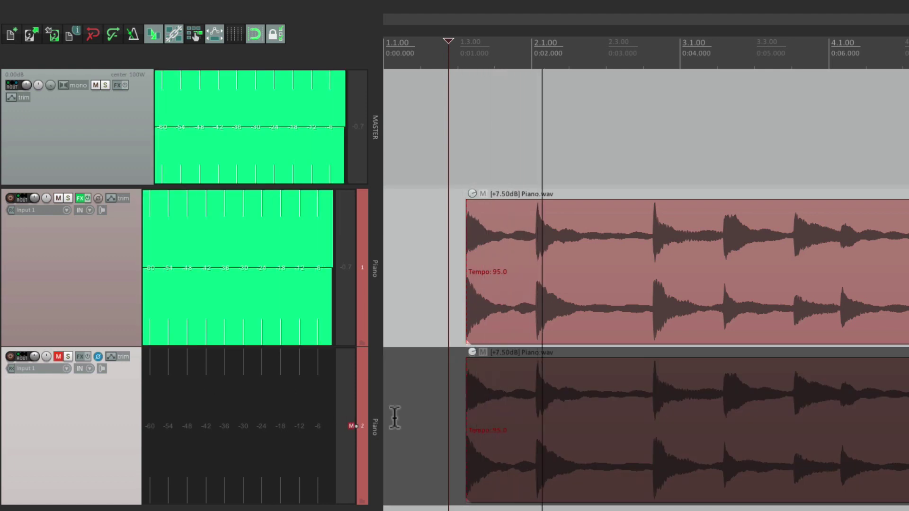
{"action": "key", "text": "space"}
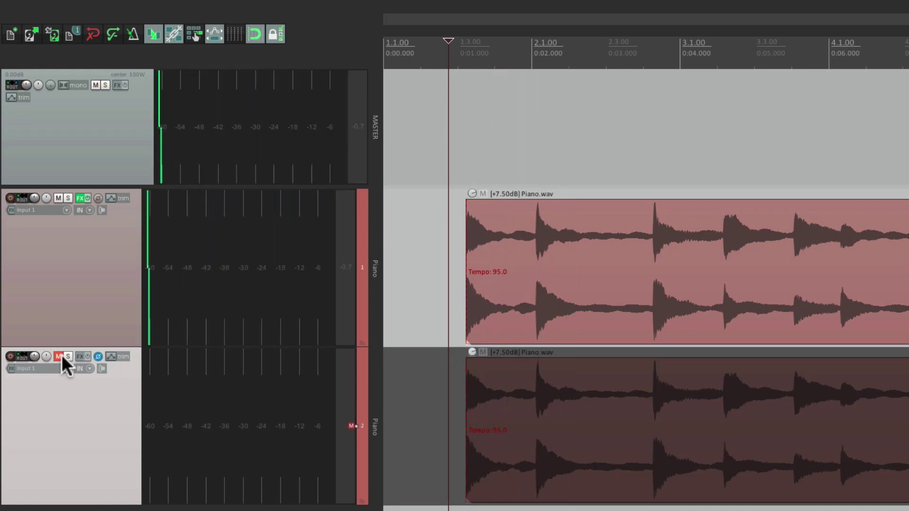
{"action": "left_click", "coordinate": [58, 357]}
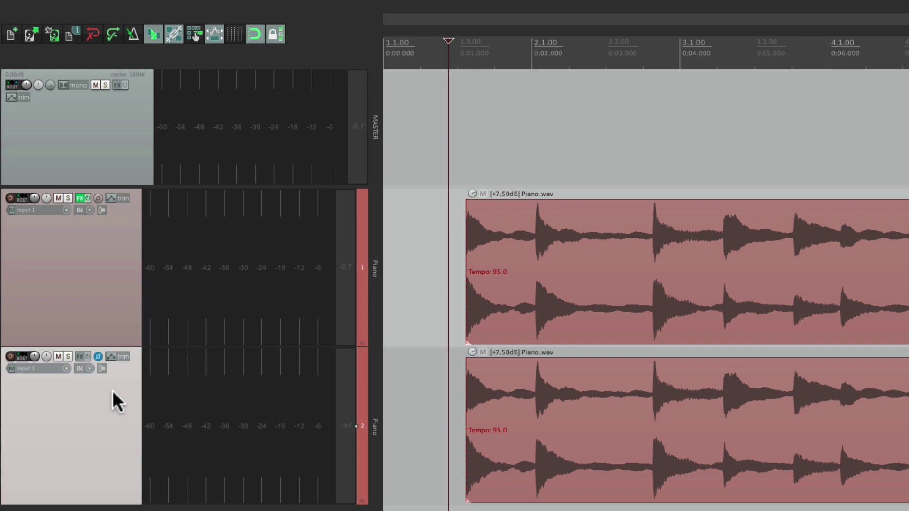
{"action": "key", "text": "space"}
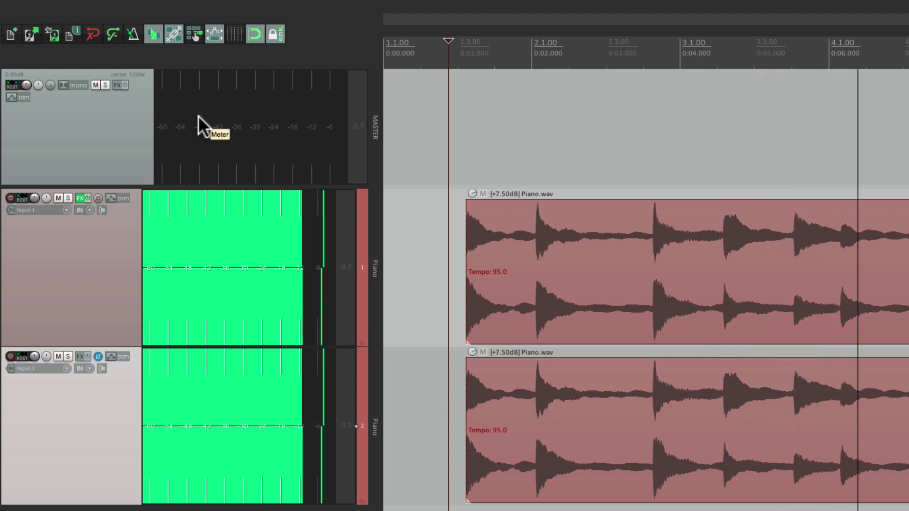
{"action": "key", "text": "space"}
- Reopen track 1's effects showing the Volume/Pan Smoother v5 at -100.0 dB
{"action": "left_click", "coordinate": [80, 198]}
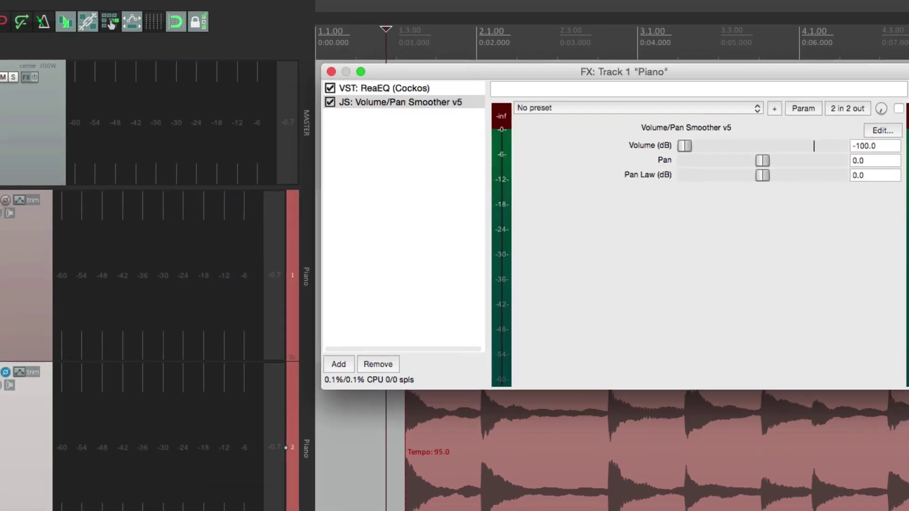
{"action": "left_click", "coordinate": [392, 88]}
{"action": "left_click", "coordinate": [418, 100]}
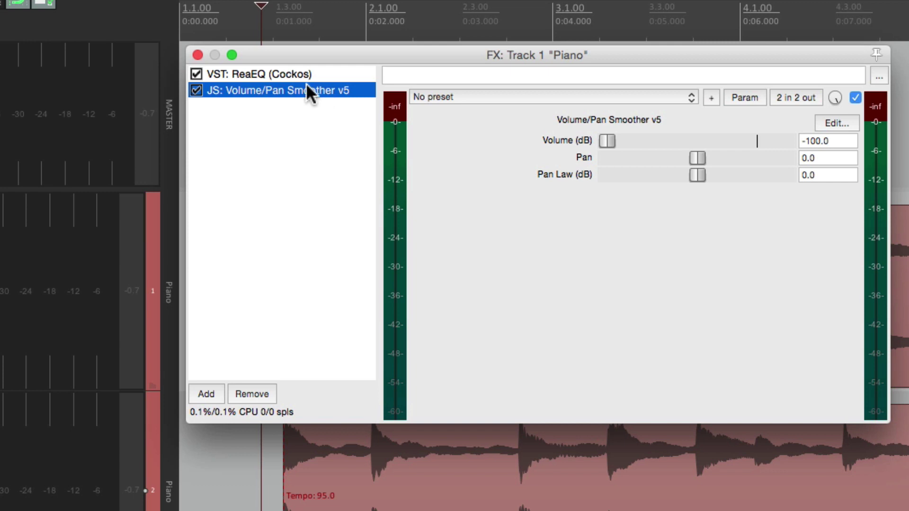
- Remove the Volume/Pan Smoother, set Track 1 volume to -100 dB in routing, then play
{"action": "left_click", "coordinate": [262, 393]}
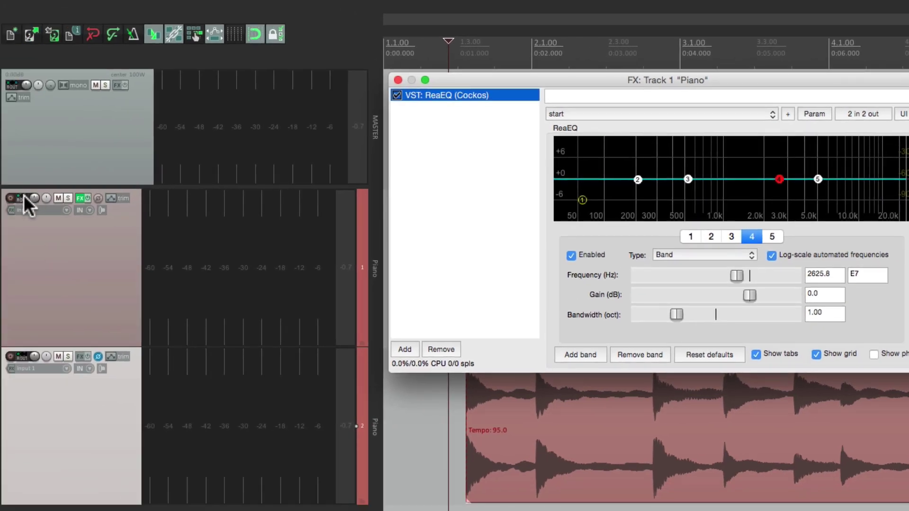
{"action": "left_click", "coordinate": [0, 239]}
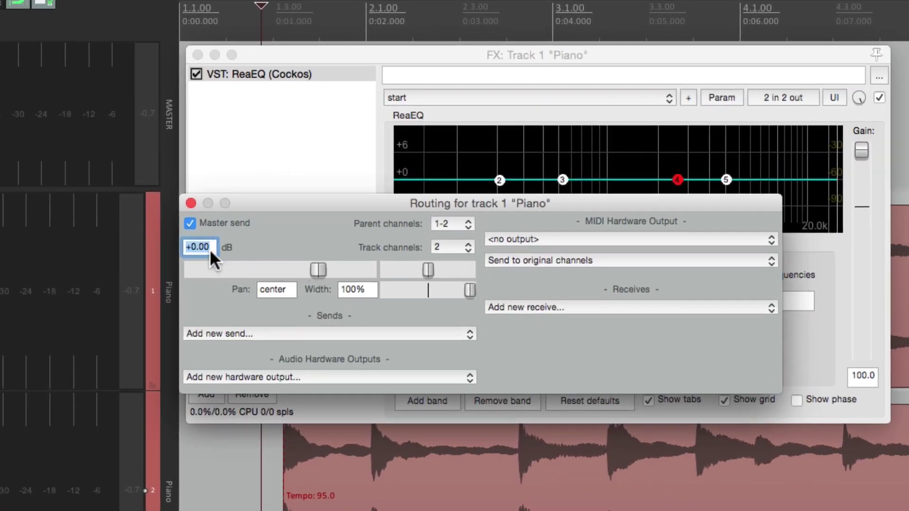
{"action": "type", "text": "-100"}
{"action": "key", "text": "Return"}
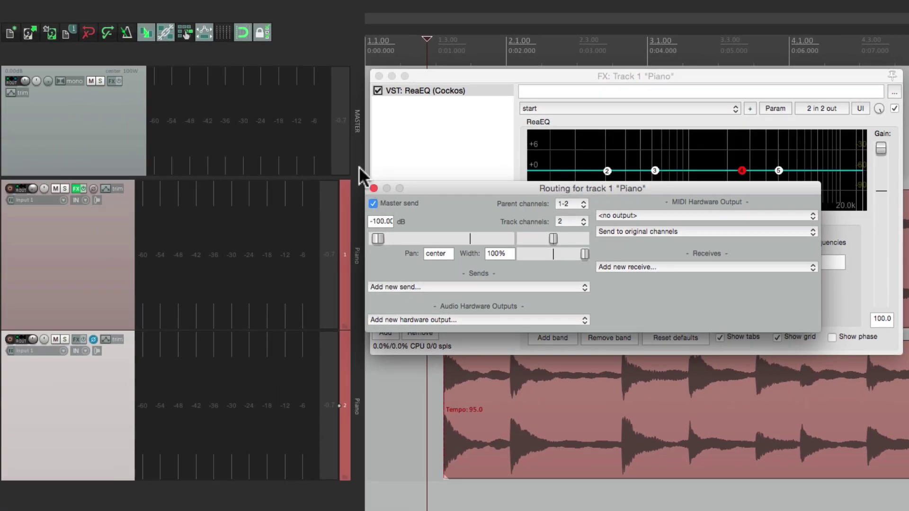
{"action": "left_click", "coordinate": [374, 189]}
{"action": "left_click", "coordinate": [469, 89]}
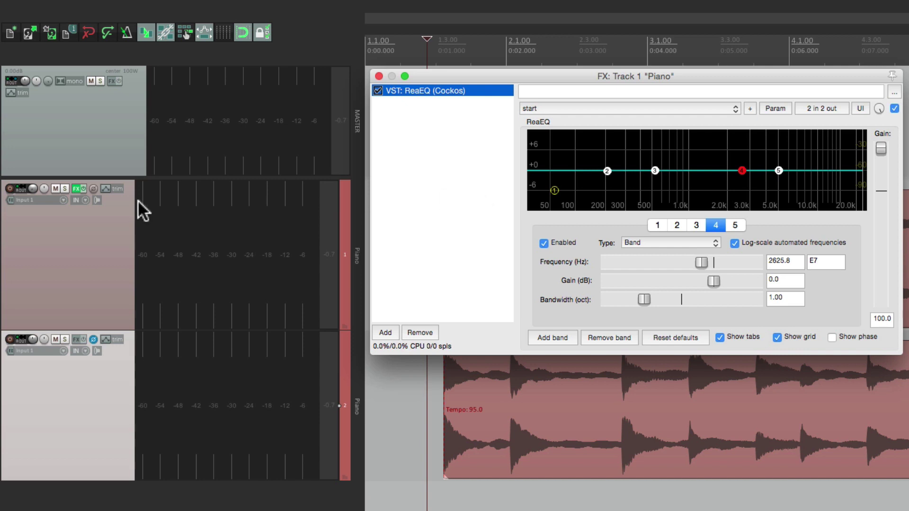
{"action": "key", "text": "space"}
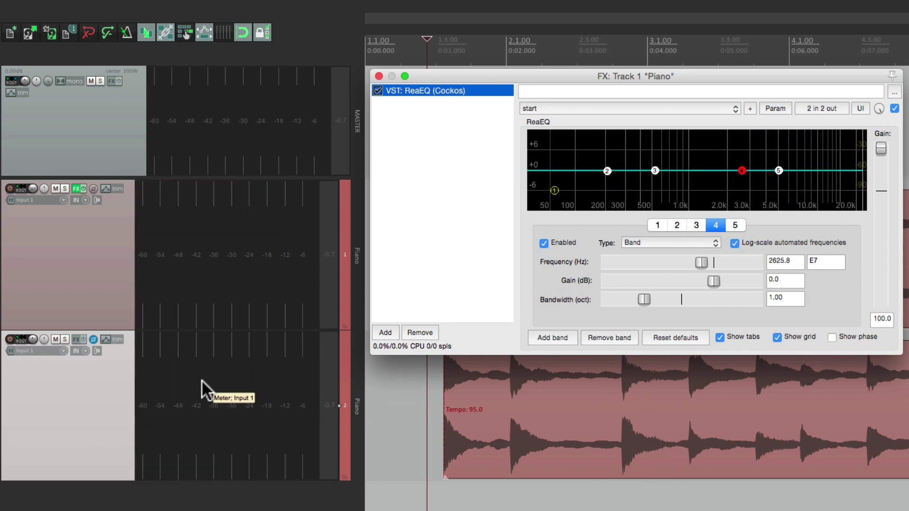
- Mute the second Piano track, audition the first alone, then open its routing settings
{"action": "left_click", "coordinate": [56, 339]}
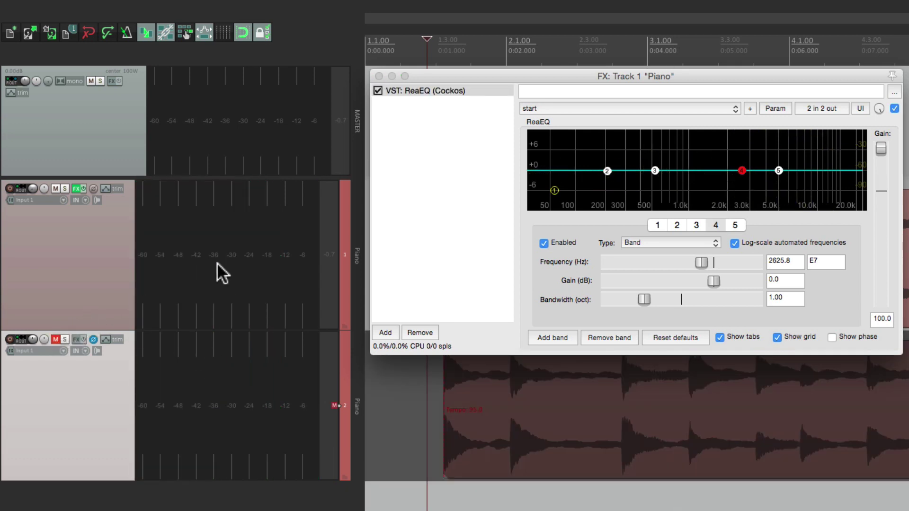
{"action": "key", "text": "space"}
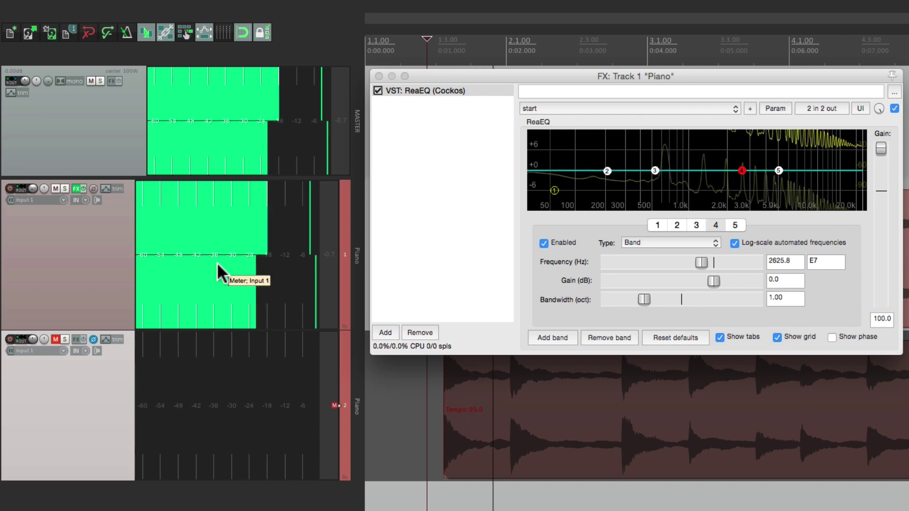
{"action": "key", "text": "space"}
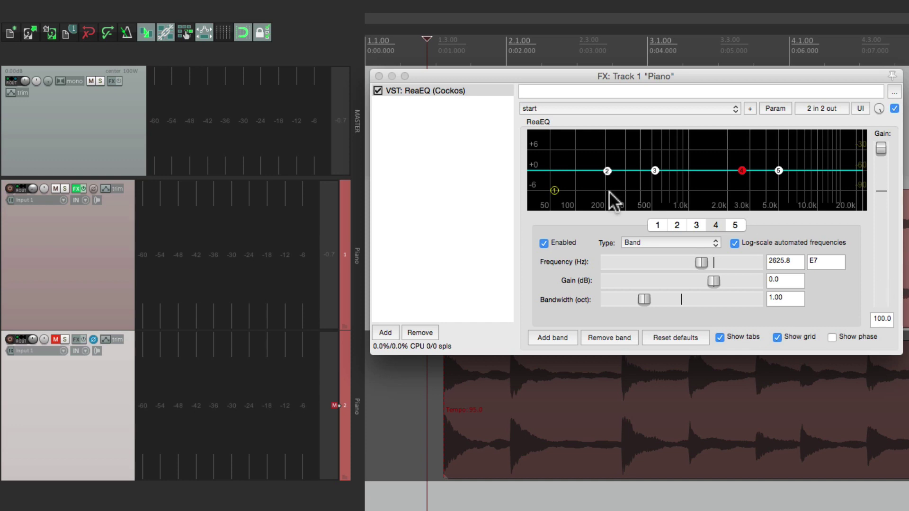
{"action": "left_click", "coordinate": [63, 237]}
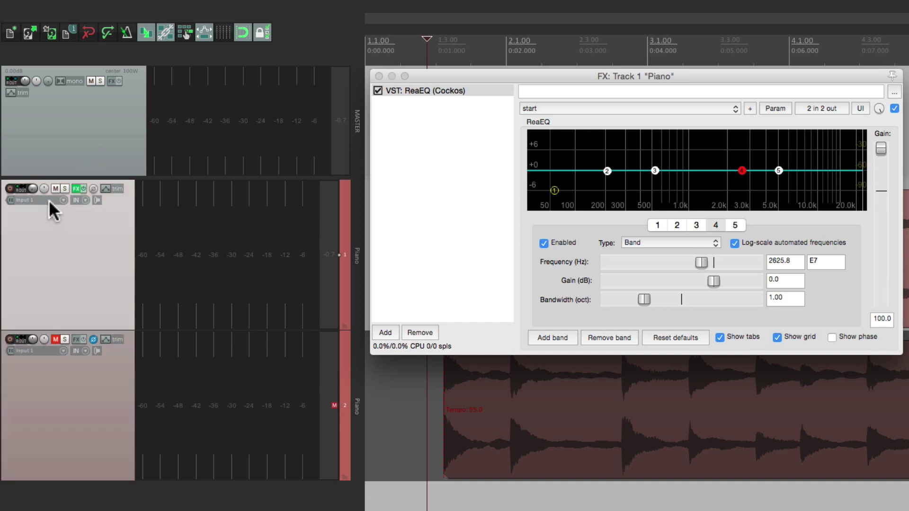
{"action": "left_click", "coordinate": [21, 190]}
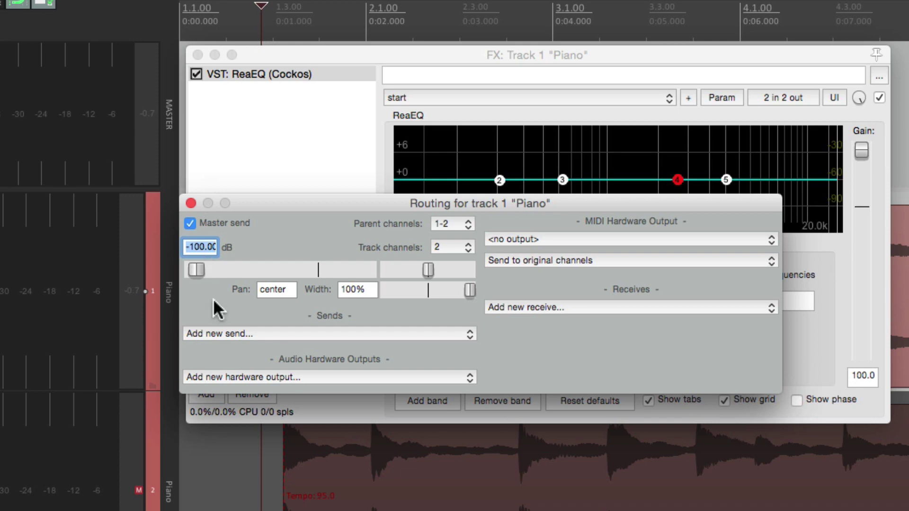
- Reset the first Piano track's volume to 0 dB and add a folder track above both Piano tracks
{"action": "double_click", "coordinate": [197, 271]}
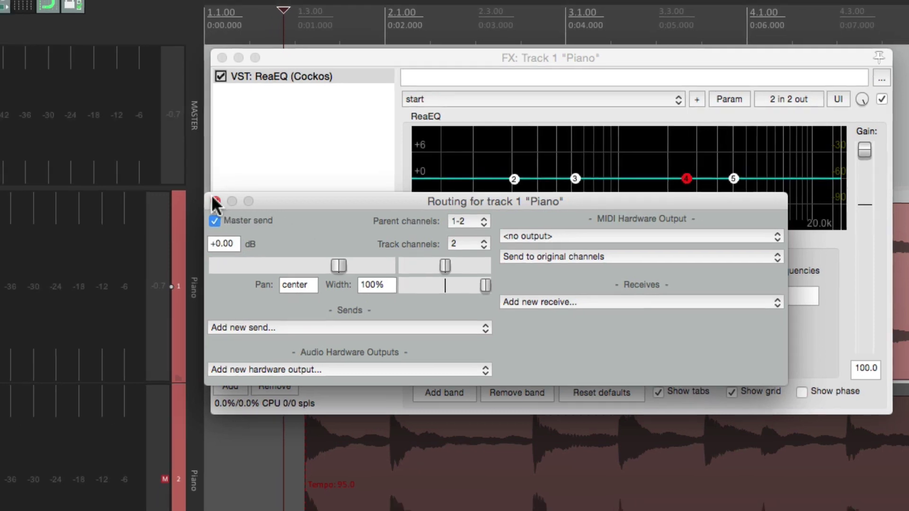
{"action": "left_click", "coordinate": [191, 204]}
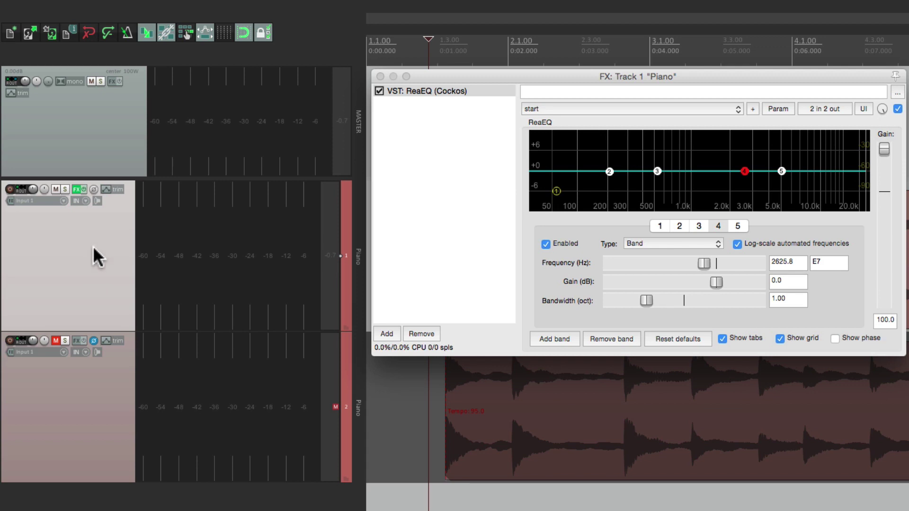
{"action": "left_click", "coordinate": [88, 147]}
{"action": "key", "text": "super+t"}
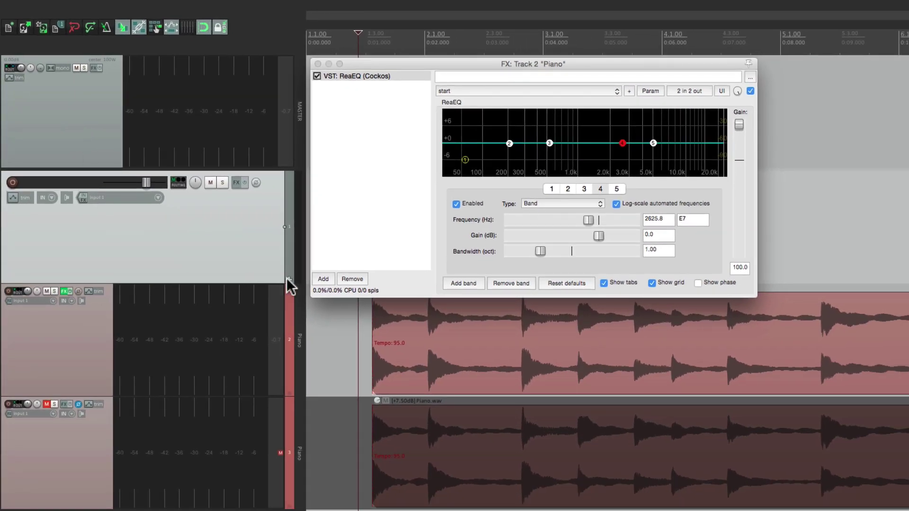
{"action": "left_click", "coordinate": [289, 284]}
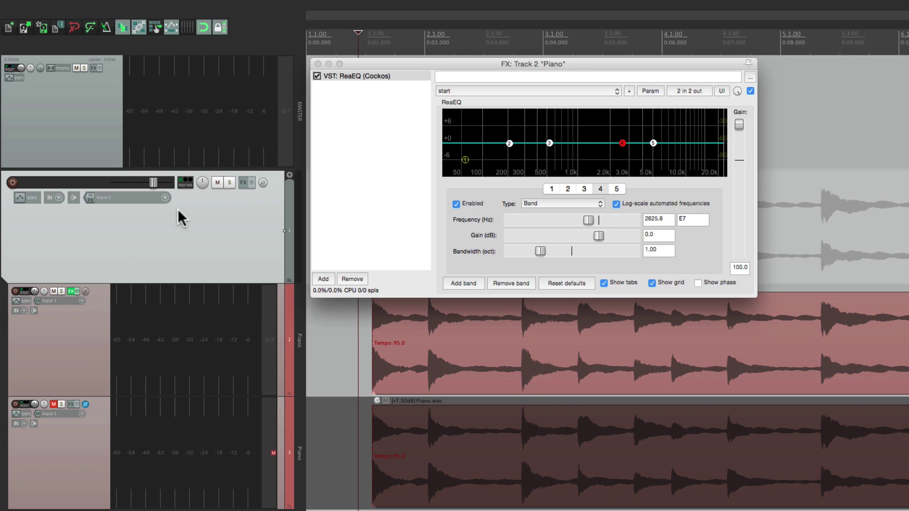
- Add a Volume/Pan Smoother v5 to the folder track with its volume at -100 dB
{"action": "left_click", "coordinate": [242, 182]}
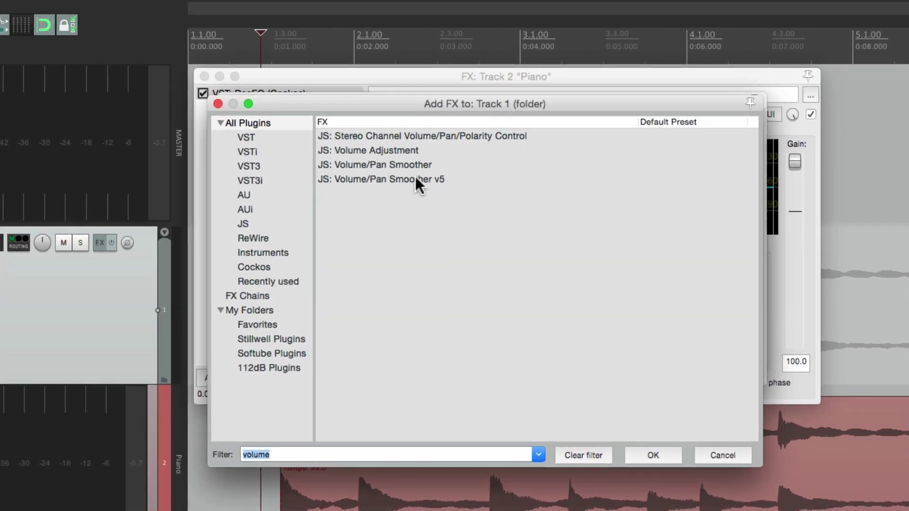
{"action": "double_click", "coordinate": [417, 179]}
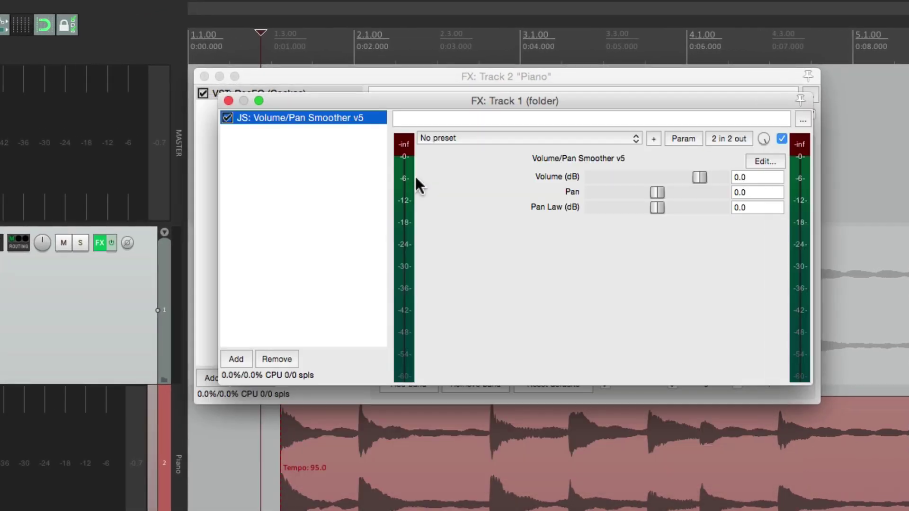
{"action": "left_click", "coordinate": [752, 179]}
{"action": "type", "text": "-100"}
{"action": "key", "text": "Return"}
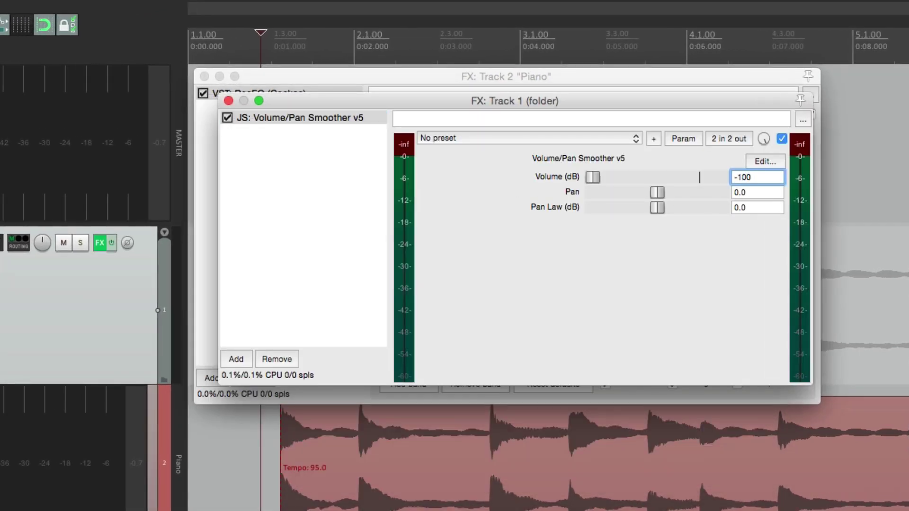
{"action": "key", "text": "Escape"}
- Test playback twice, clearing the Piano clip reading, then remove the smoother from the folder
{"action": "key", "text": "space"}
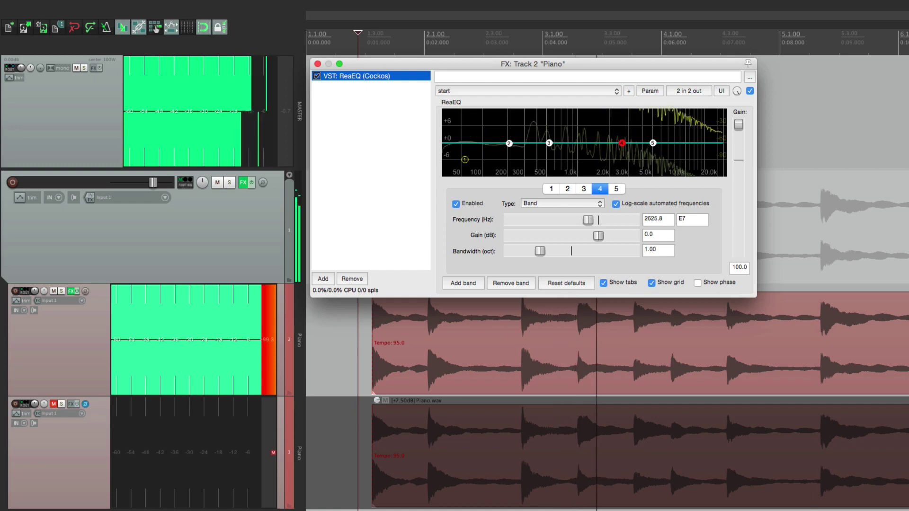
{"action": "key", "text": "space"}
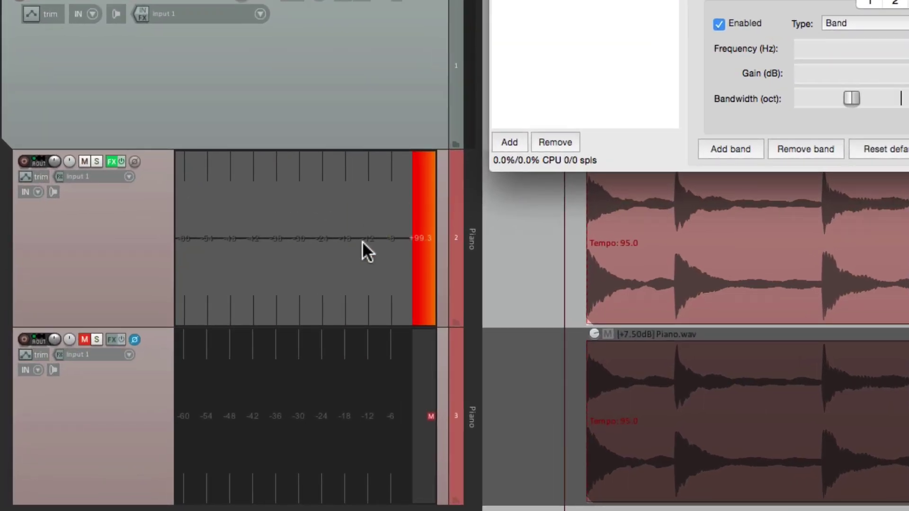
{"action": "left_click", "coordinate": [423, 250]}
{"action": "key", "text": "space"}
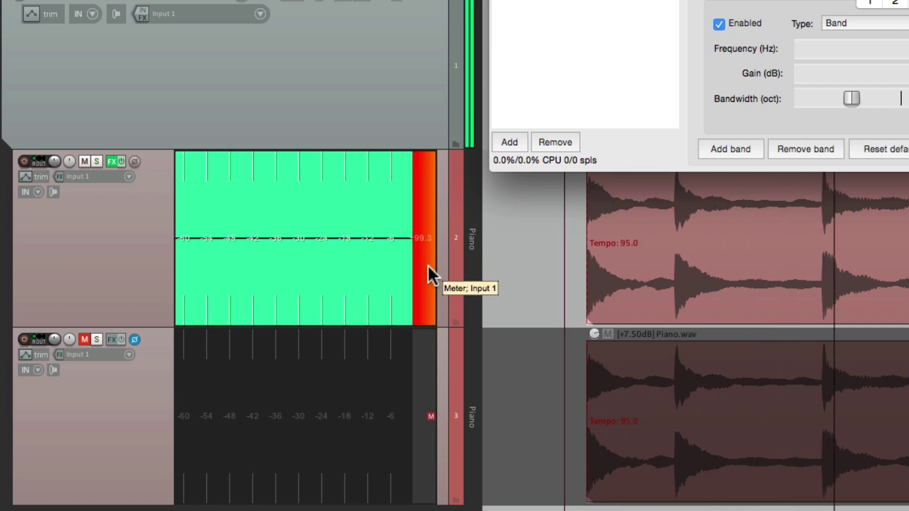
{"action": "key", "text": "space"}
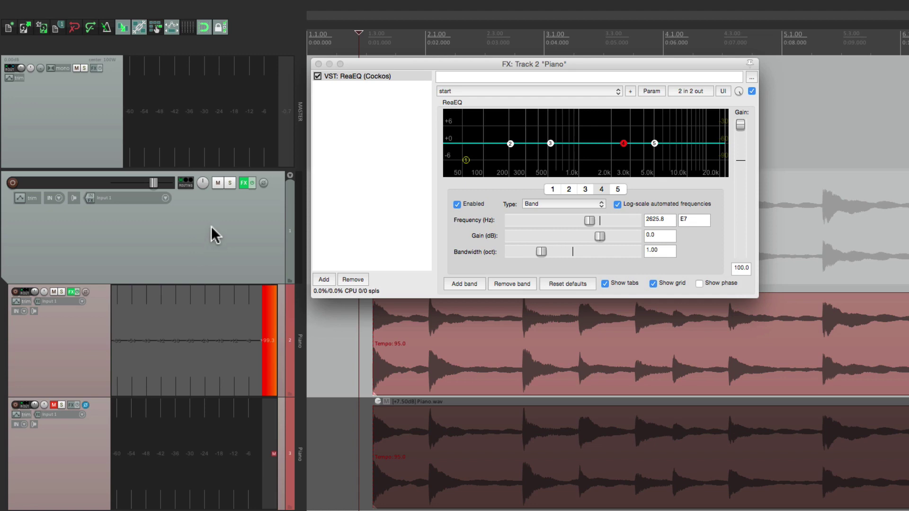
{"action": "left_click", "coordinate": [240, 182]}
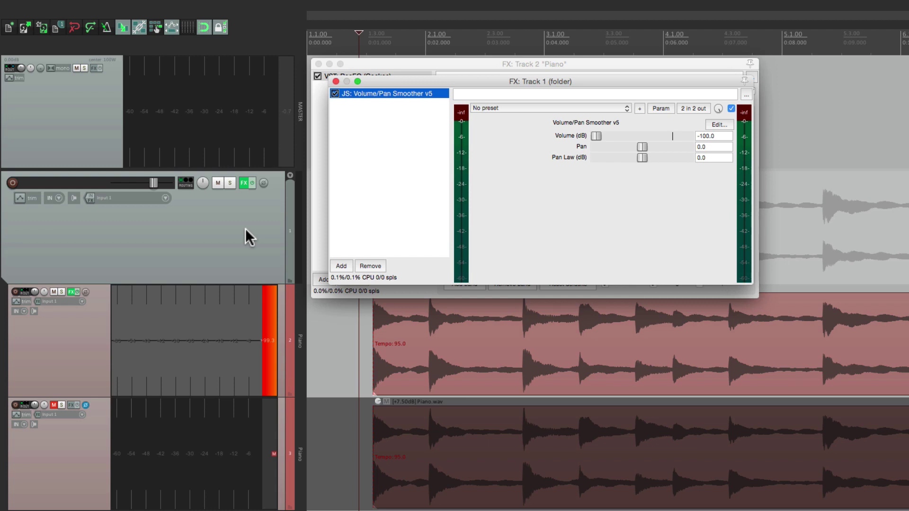
{"action": "left_click", "coordinate": [372, 265]}
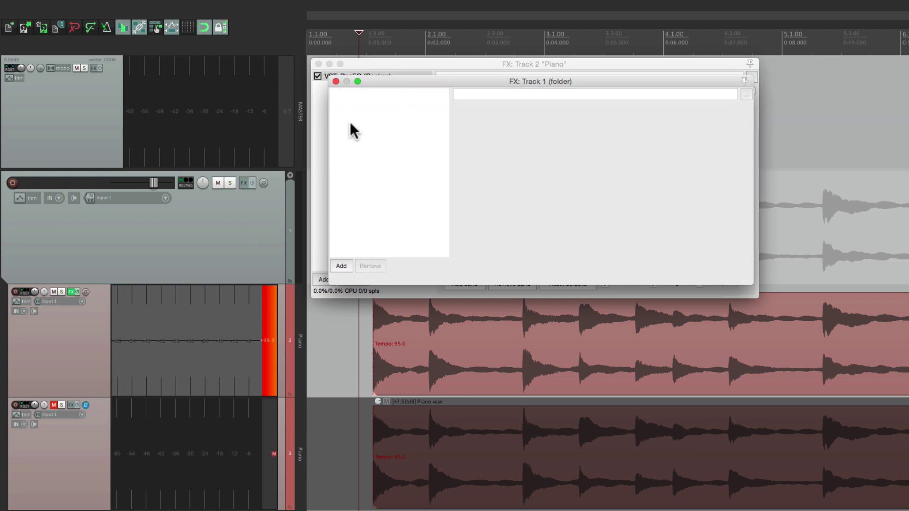
- Set the folder track's volume to -100 dB and play back to check the Piano meters
{"action": "left_click", "coordinate": [335, 82]}
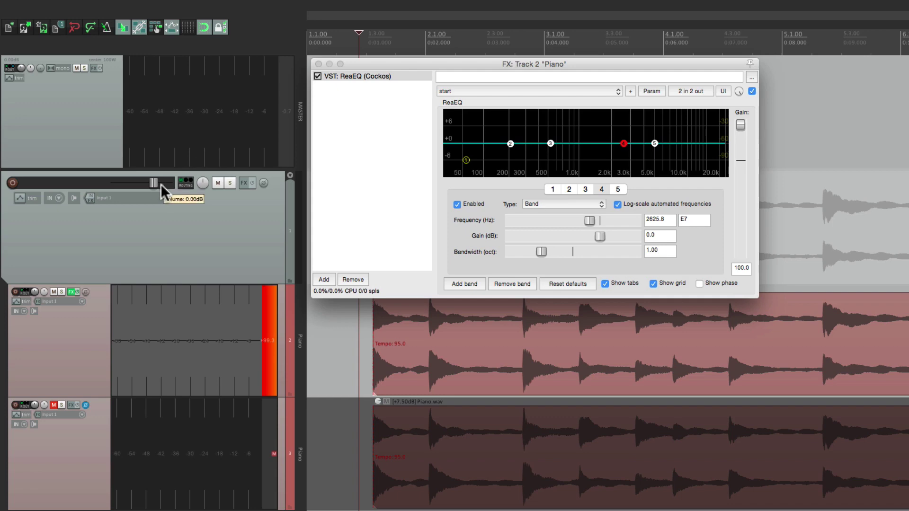
{"action": "left_click", "coordinate": [185, 183]}
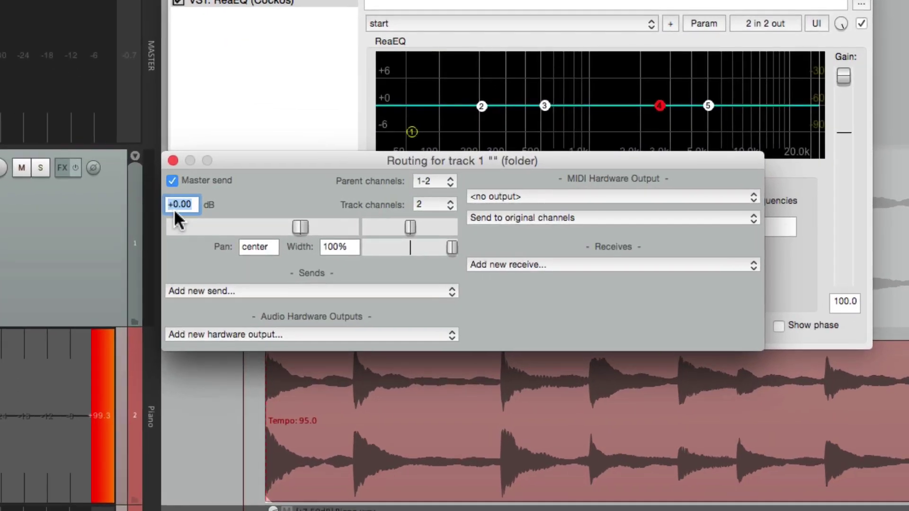
{"action": "type", "text": "-100"}
{"action": "key", "text": "Return"}
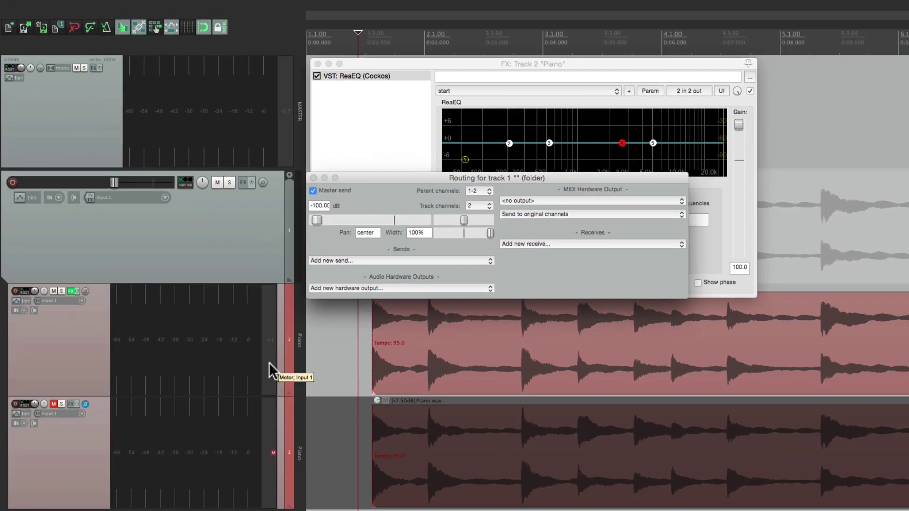
{"action": "key", "text": "space"}
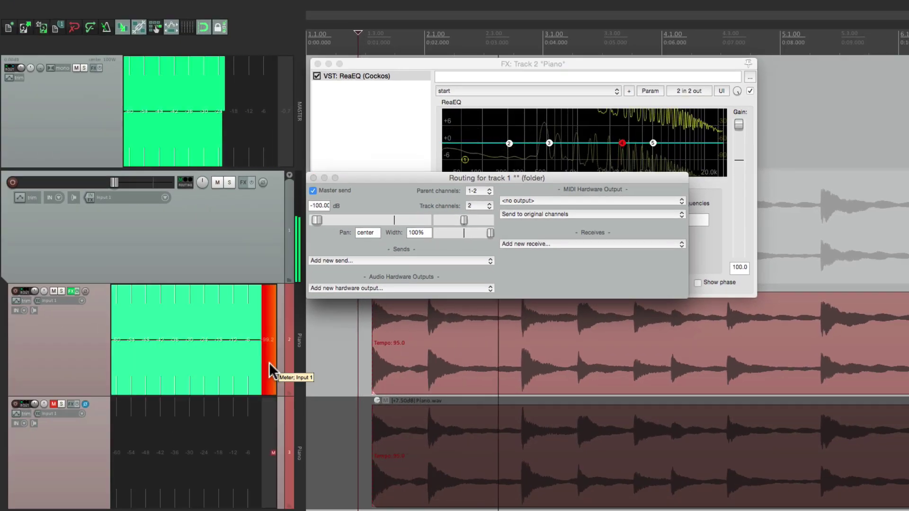
{"action": "key", "text": "space"}
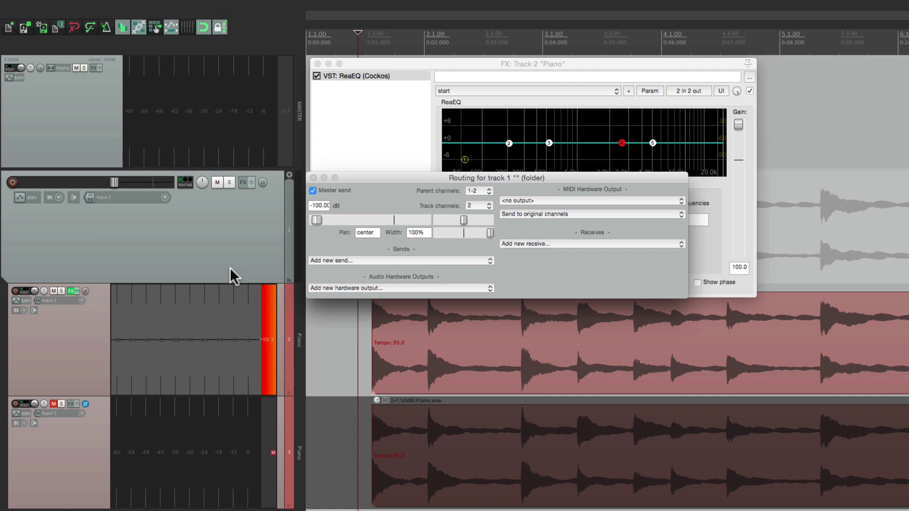
- Delete the muted Piano track and select the remaining Piano track
{"action": "left_click", "coordinate": [45, 448]}
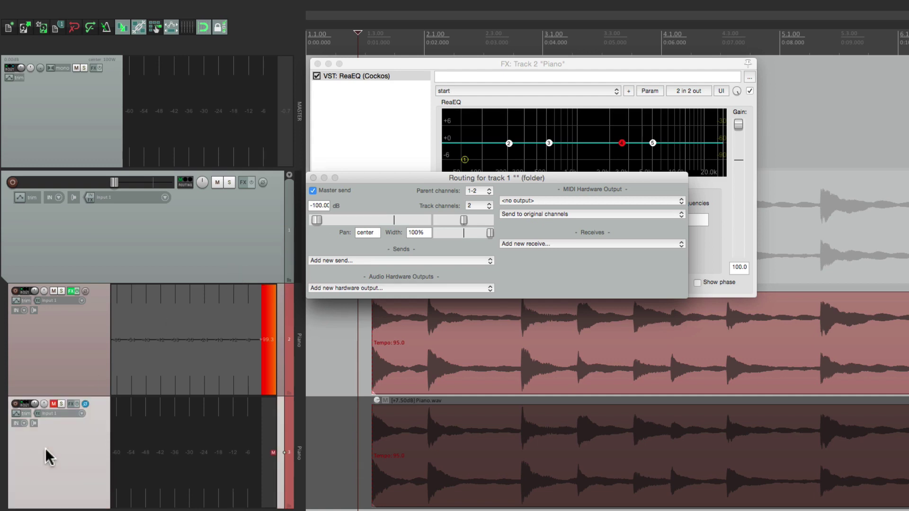
{"action": "key", "text": "Delete"}
{"action": "left_click", "coordinate": [62, 344]}
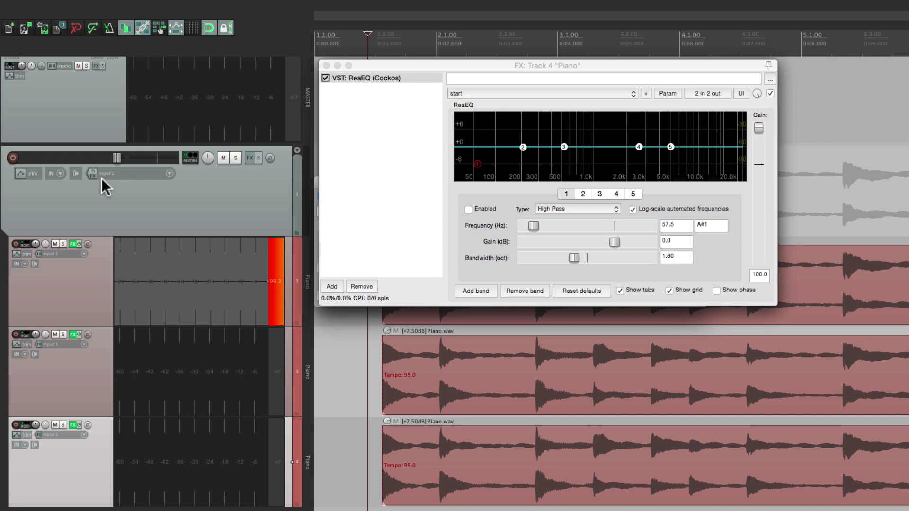
- Close the Piano track's EQ window and play the project to hear the boosted pianos
{"action": "left_click", "coordinate": [326, 65]}
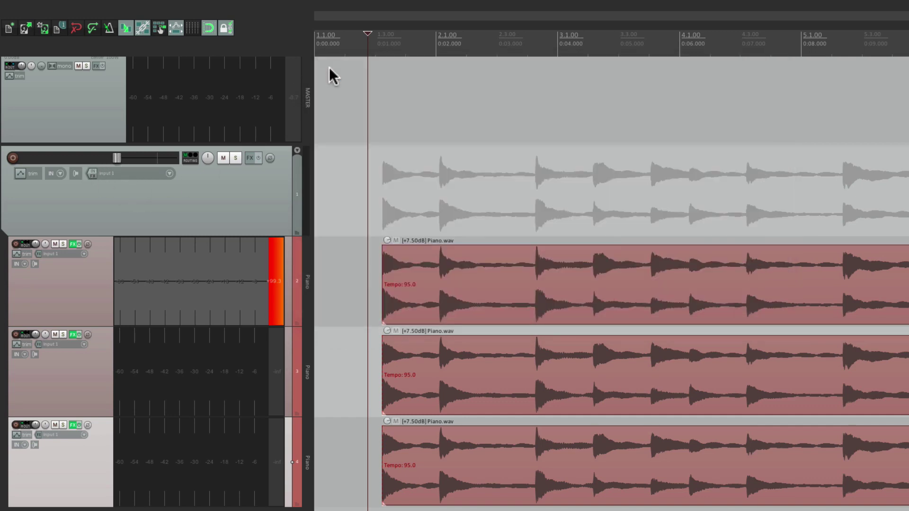
{"action": "key", "text": "space"}
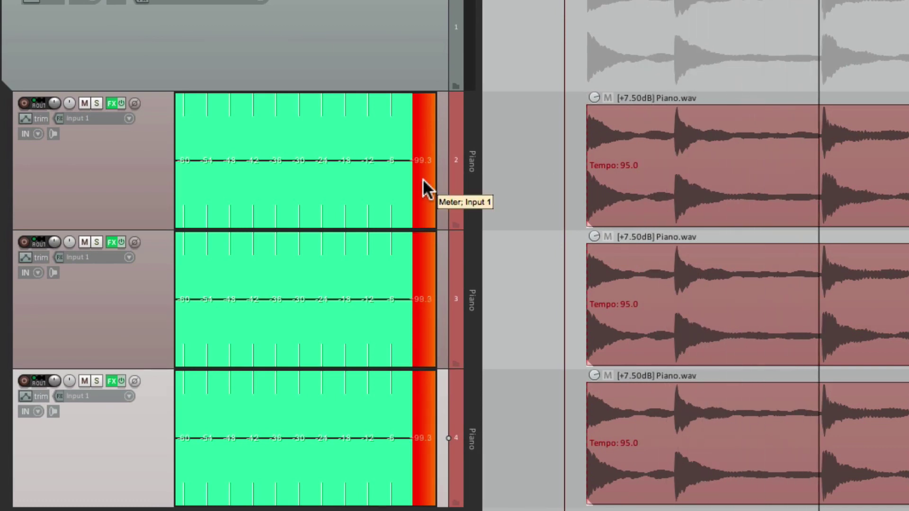
{"action": "key", "text": "space"}
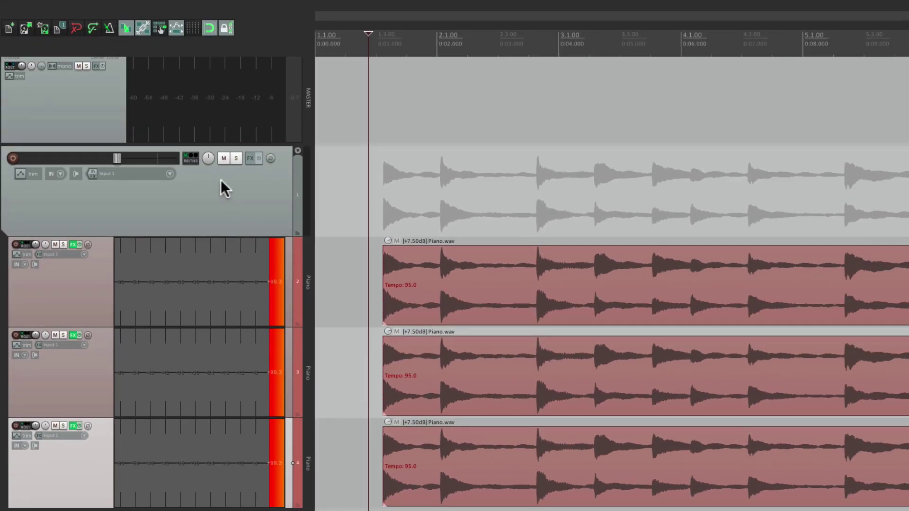
- Play the piano folder at -110 dB, then reset the folder volume to 0 dB
{"action": "left_click", "coordinate": [190, 158]}
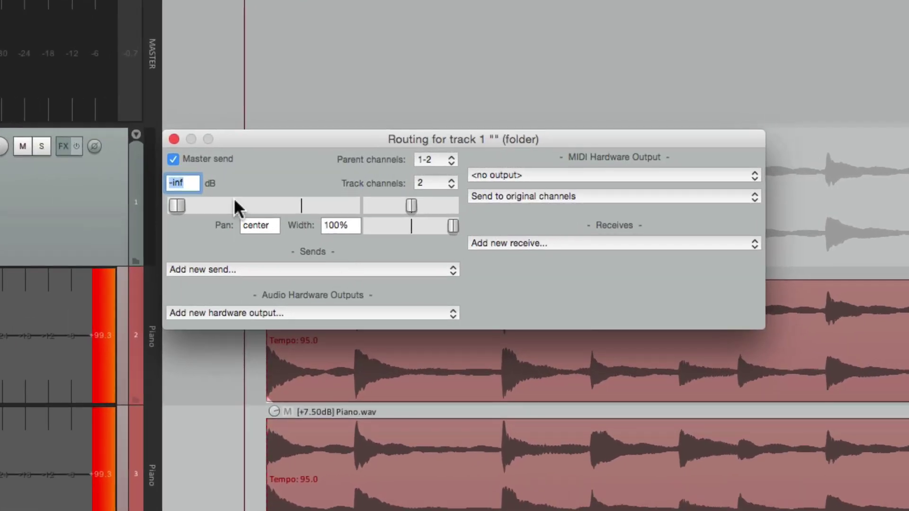
{"action": "type", "text": "-110"}
{"action": "key", "text": "Return"}
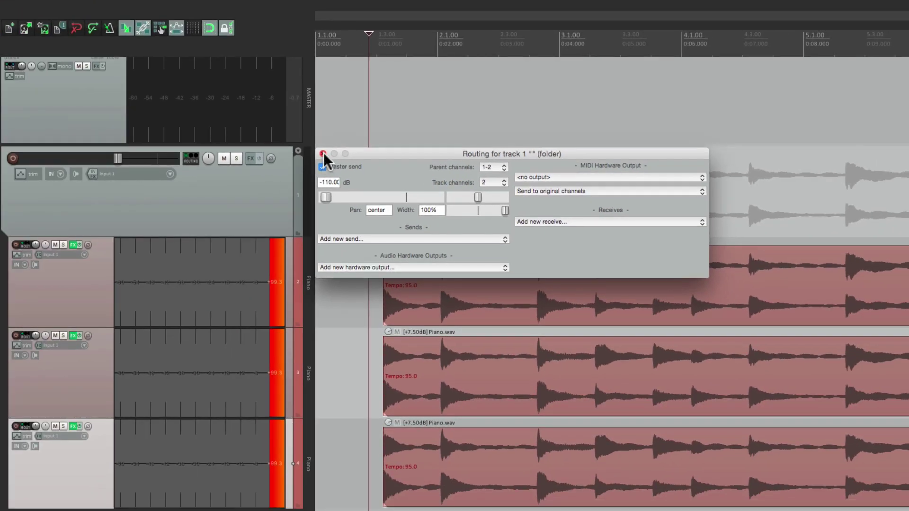
{"action": "left_click", "coordinate": [174, 139]}
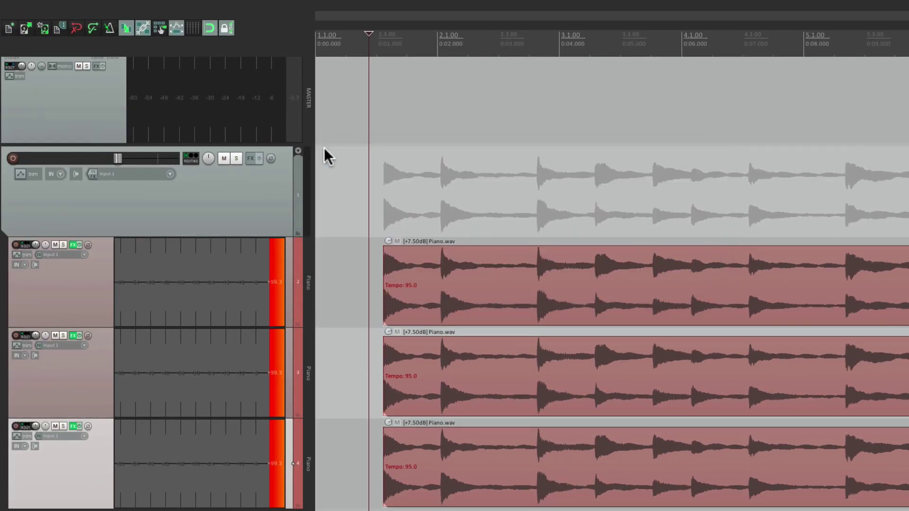
{"action": "key", "text": "space"}
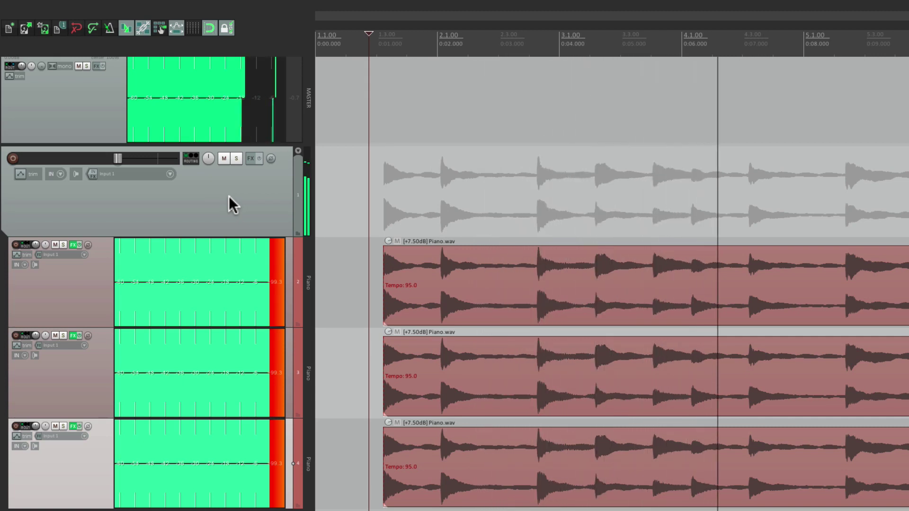
{"action": "key", "text": "space"}
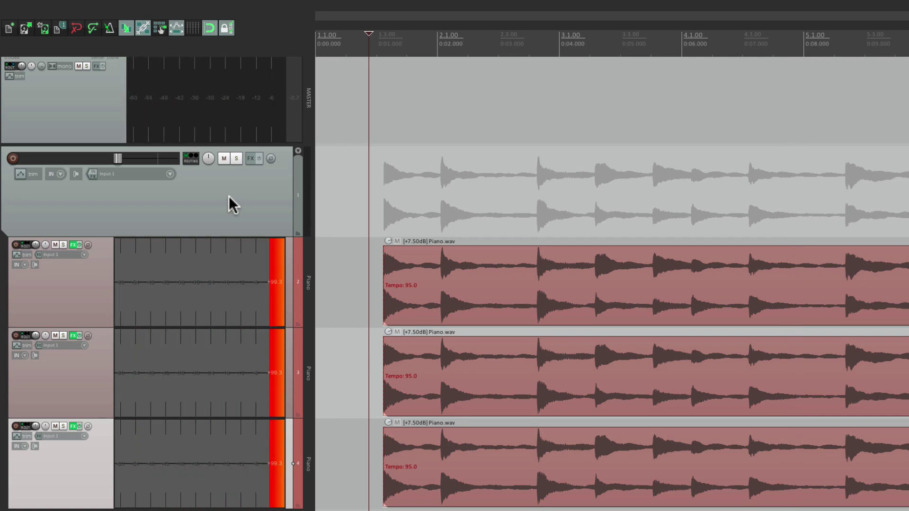
{"action": "double_click", "coordinate": [117, 157]}
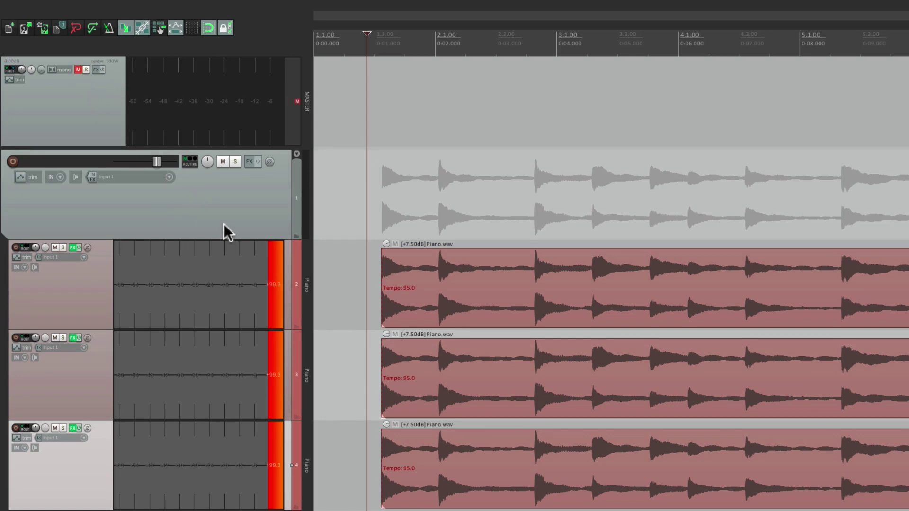
{"action": "key", "text": "space"}
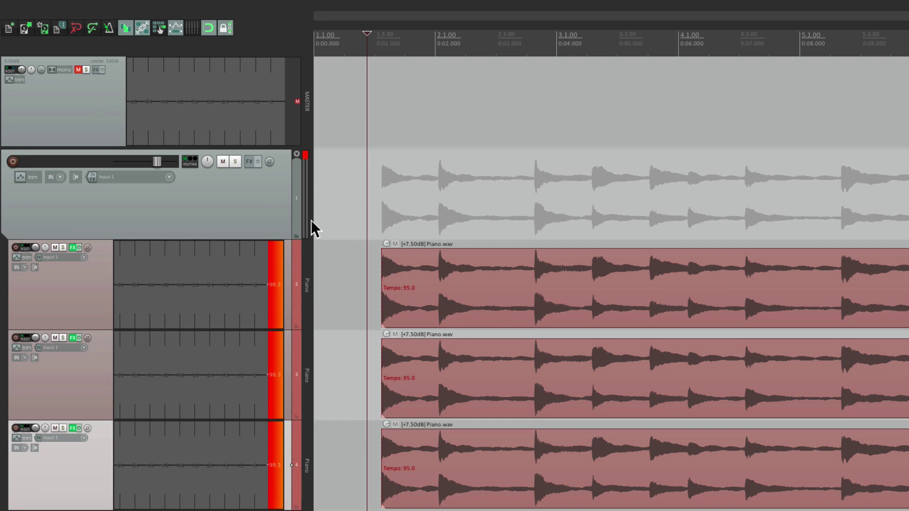
{"action": "key", "text": "space"}
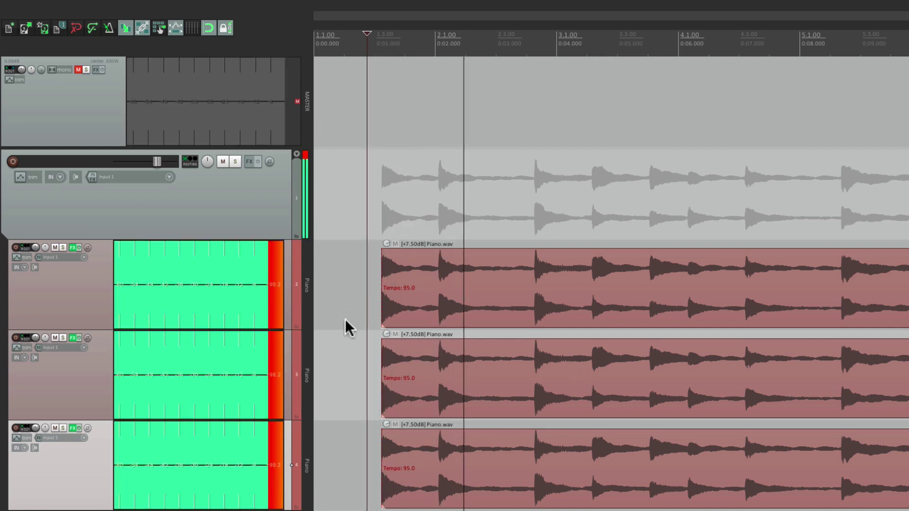
{"action": "key", "text": "space"}
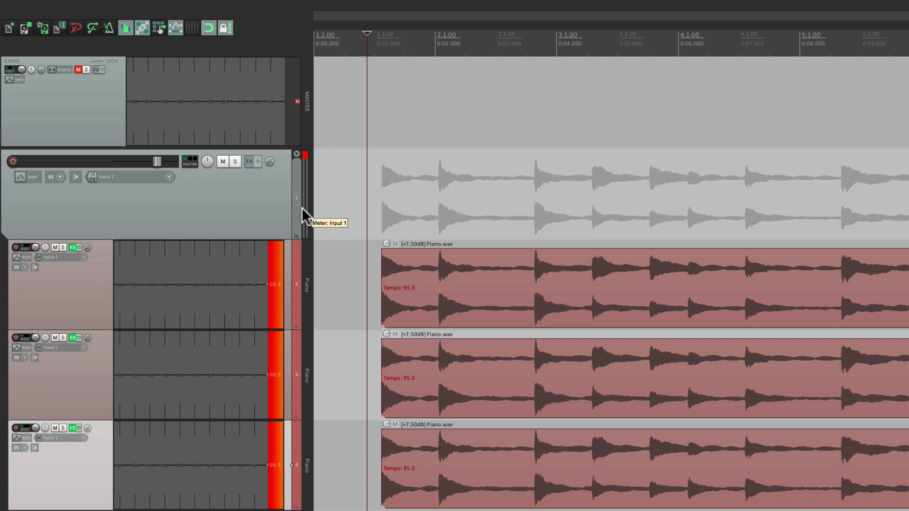
{"action": "key", "text": "space"}
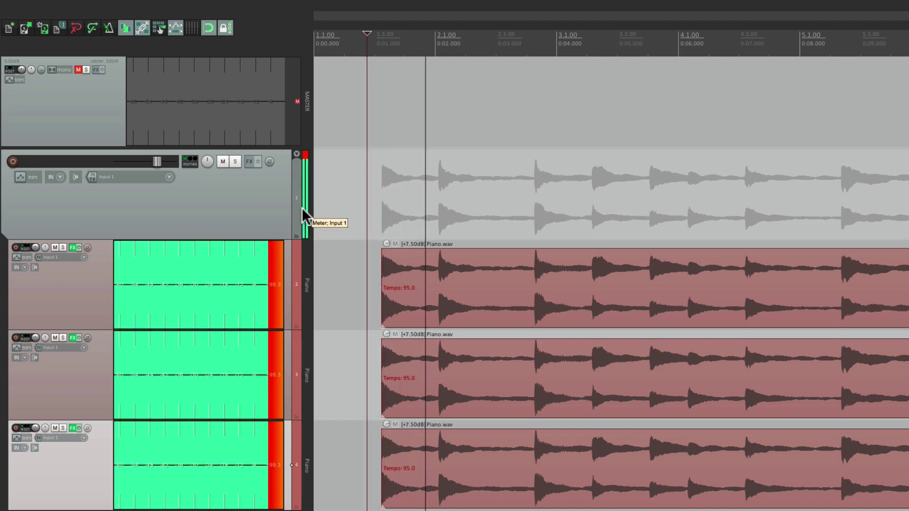
{"action": "key", "text": "space"}
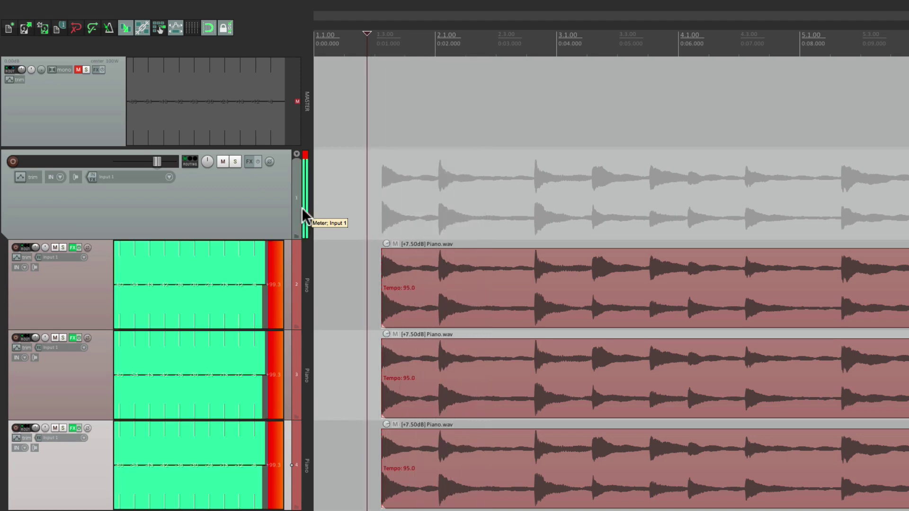
- Unmute the master track, add a Volume/Pan Smoother v5, and drag its volume to -60
{"action": "left_click", "coordinate": [77, 70]}
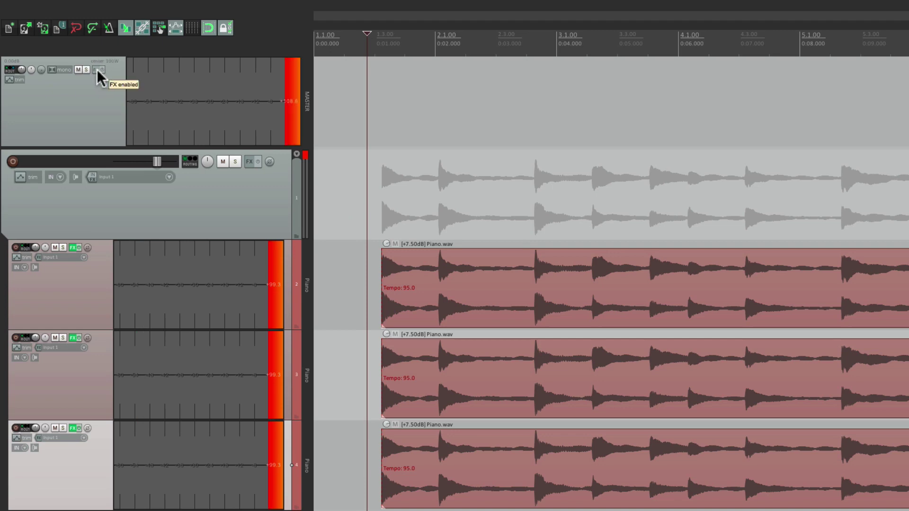
{"action": "left_click", "coordinate": [97, 70]}
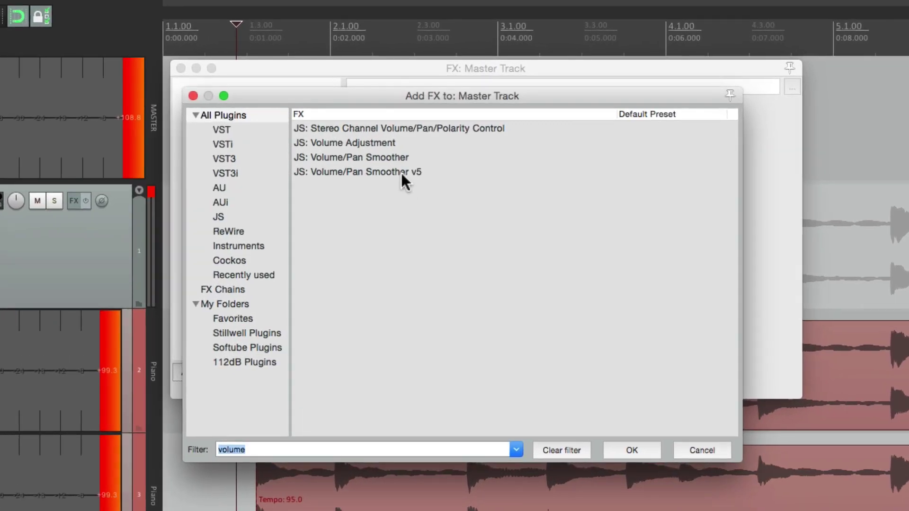
{"action": "double_click", "coordinate": [402, 172]}
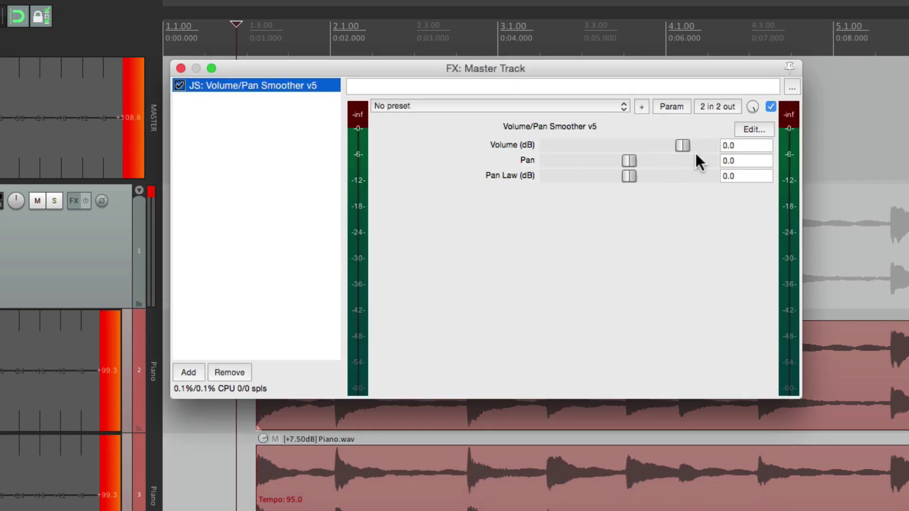
{"action": "left_click_drag", "start_coordinate": [683, 145], "coordinate": [558, 161]}
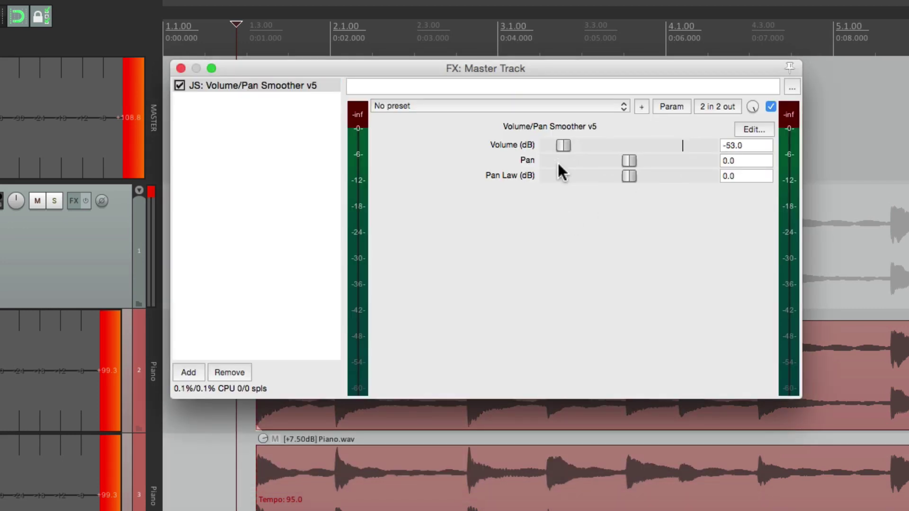
{"action": "double_click", "coordinate": [759, 142]}
- Enter -110 dB on the master smoother and play twice to confirm output peaks near -1.2
{"action": "type", "text": "-110"}
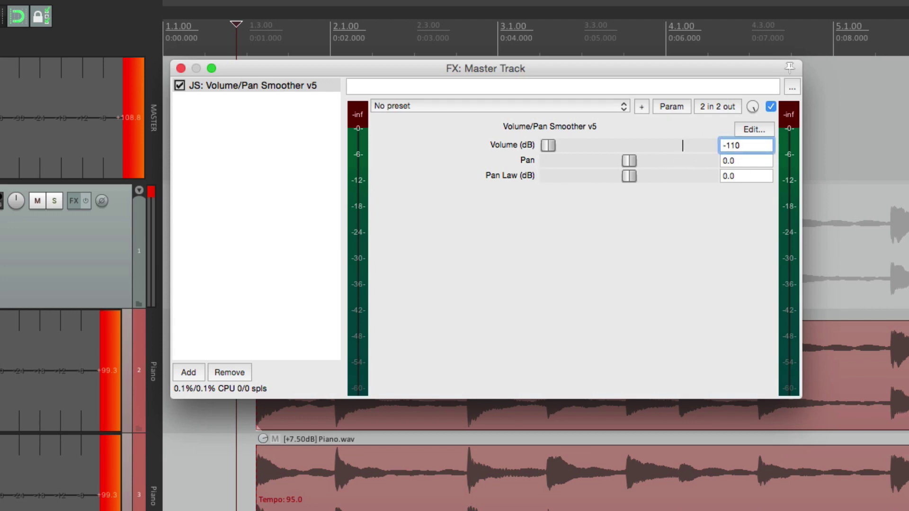
{"action": "key", "text": "Return"}
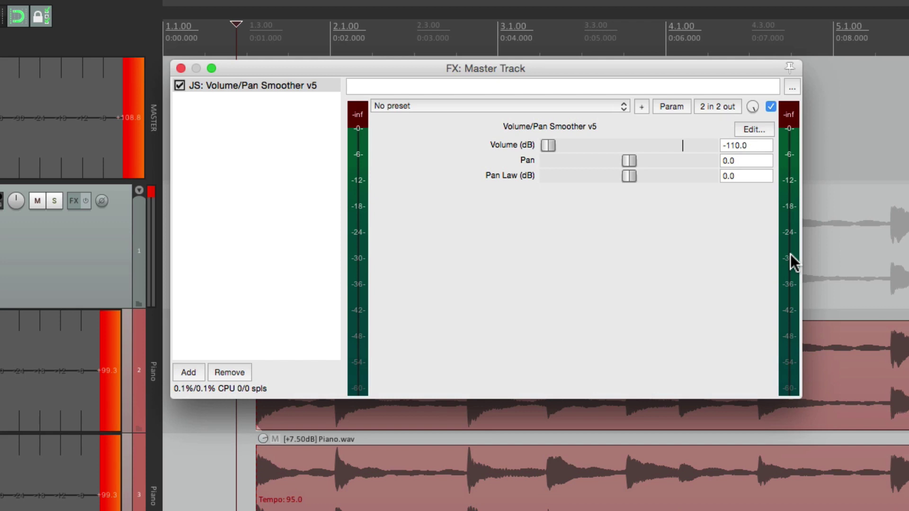
{"action": "key", "text": "space"}
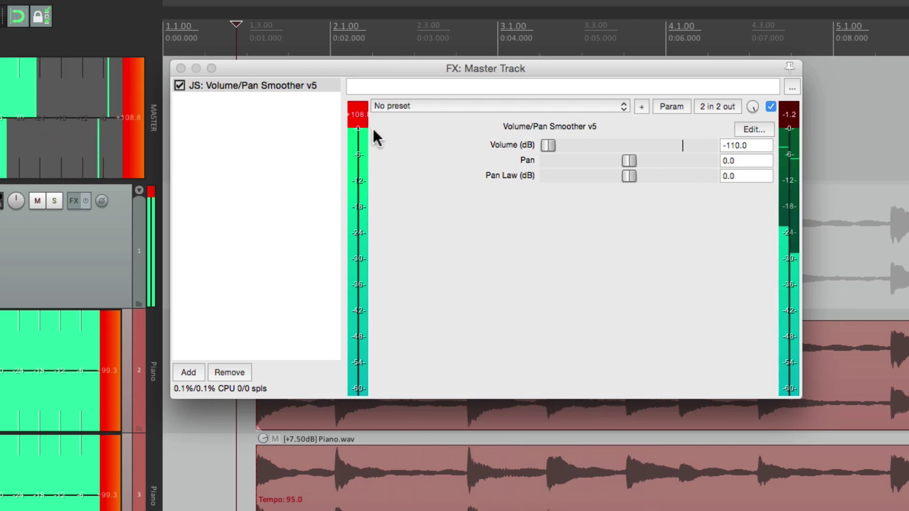
{"action": "key", "text": "space"}
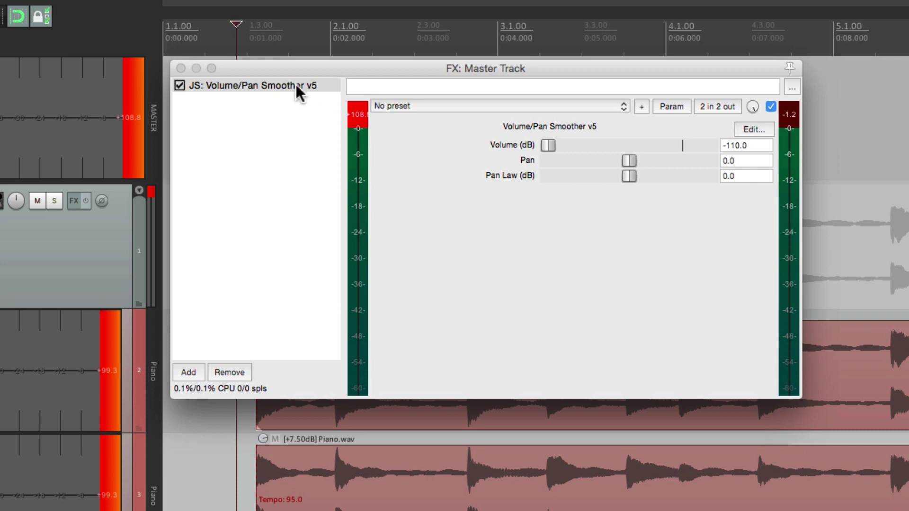
{"action": "key", "text": "space"}
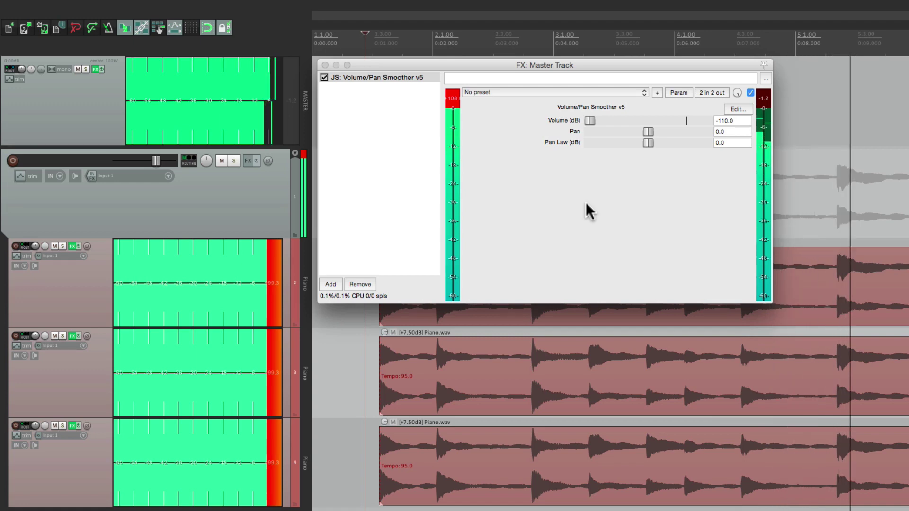
{"action": "key", "text": "space"}
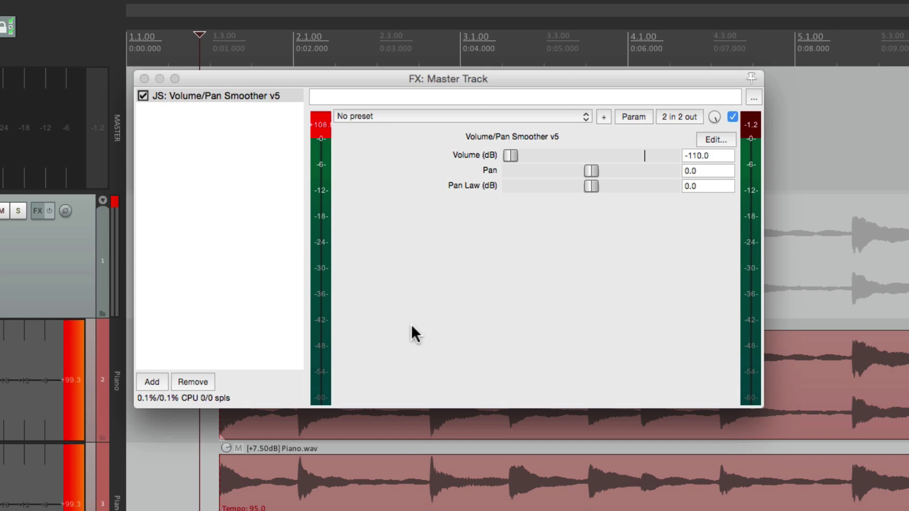
{"action": "left_click", "coordinate": [270, 98]}
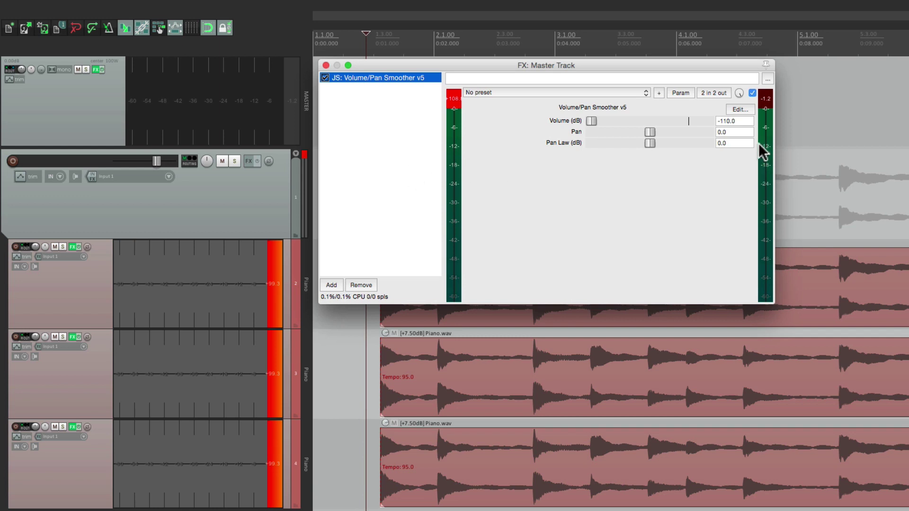
{"action": "key", "text": "space"}
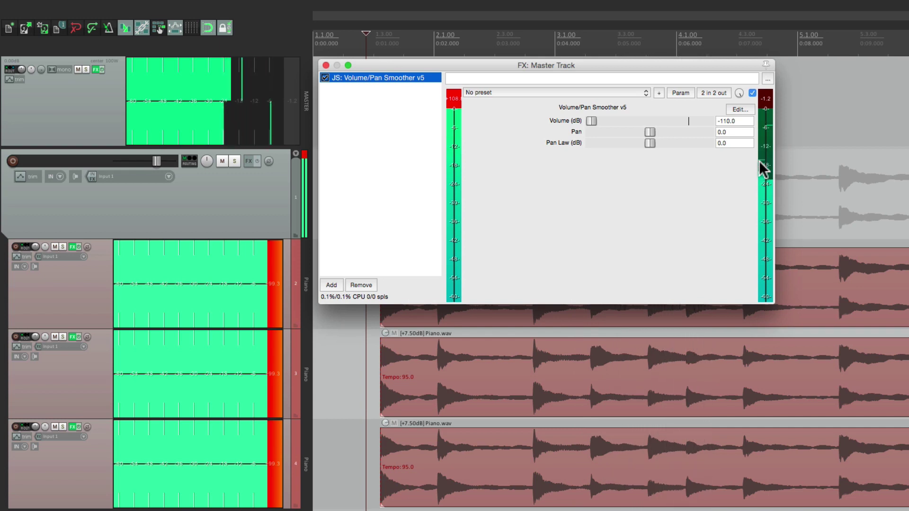
{"action": "key", "text": "space"}
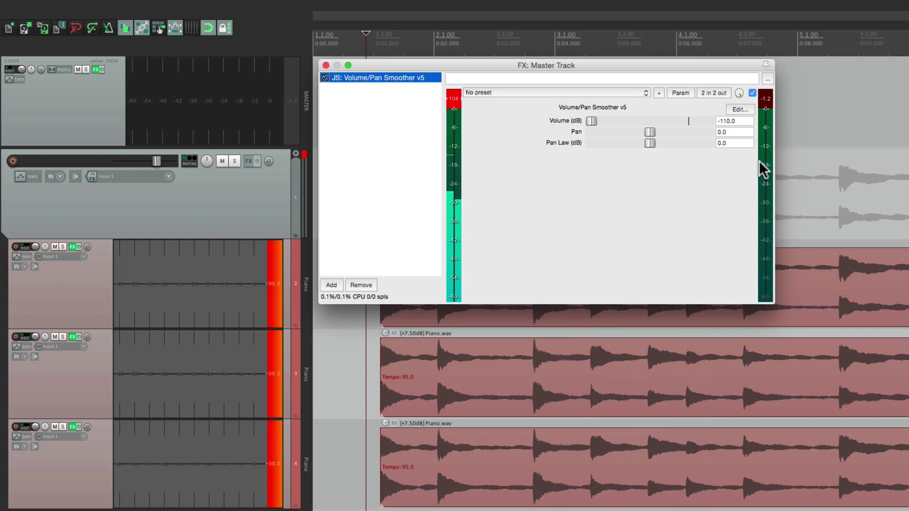